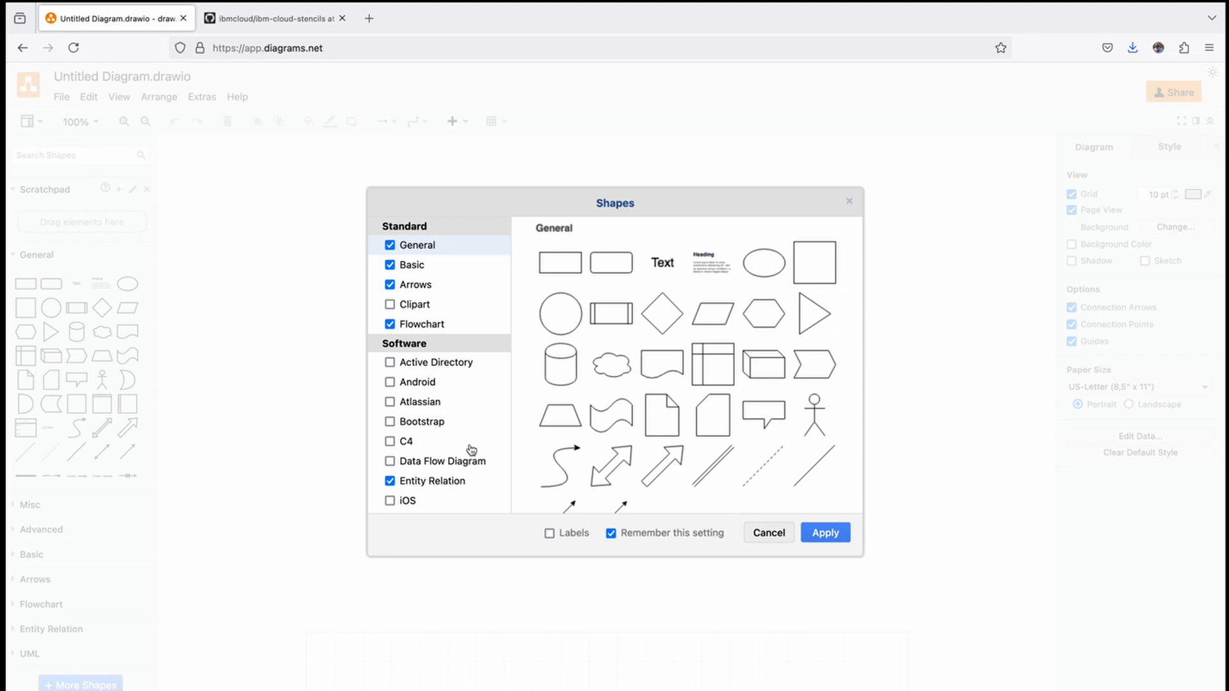
- Enable the IBM Cloud shape library in the Shapes dialog and apply the selection
scroll(472, 449, down, 10)
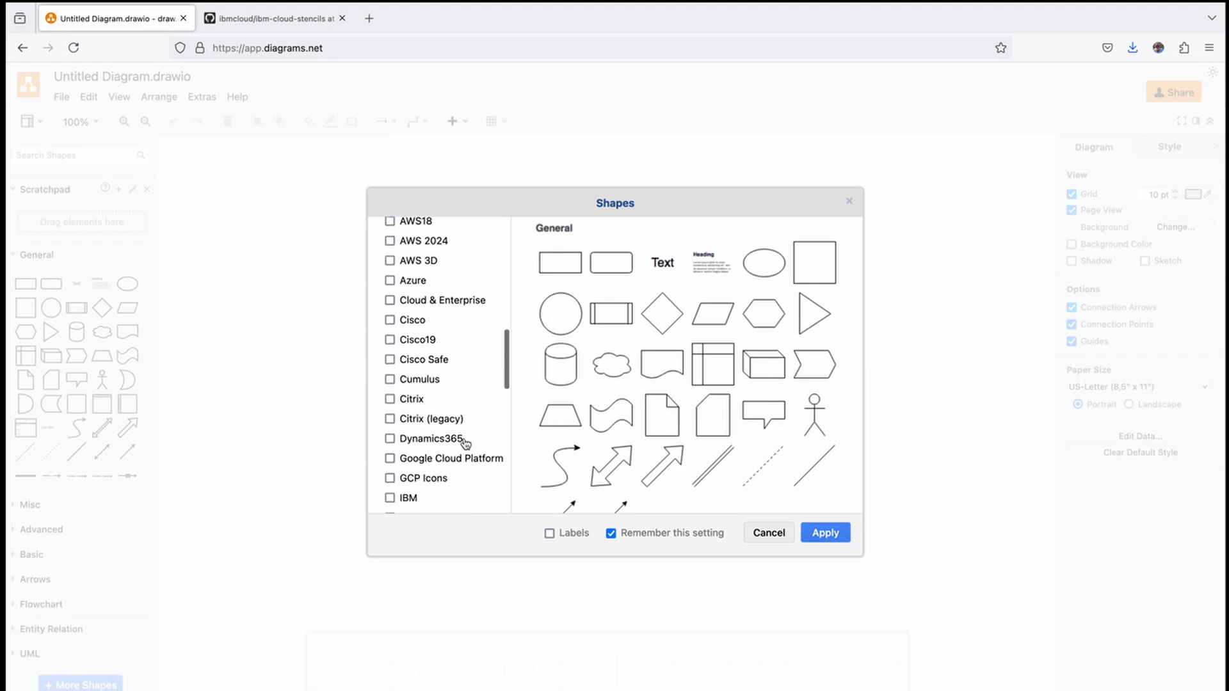
scroll(465, 443, down, 5)
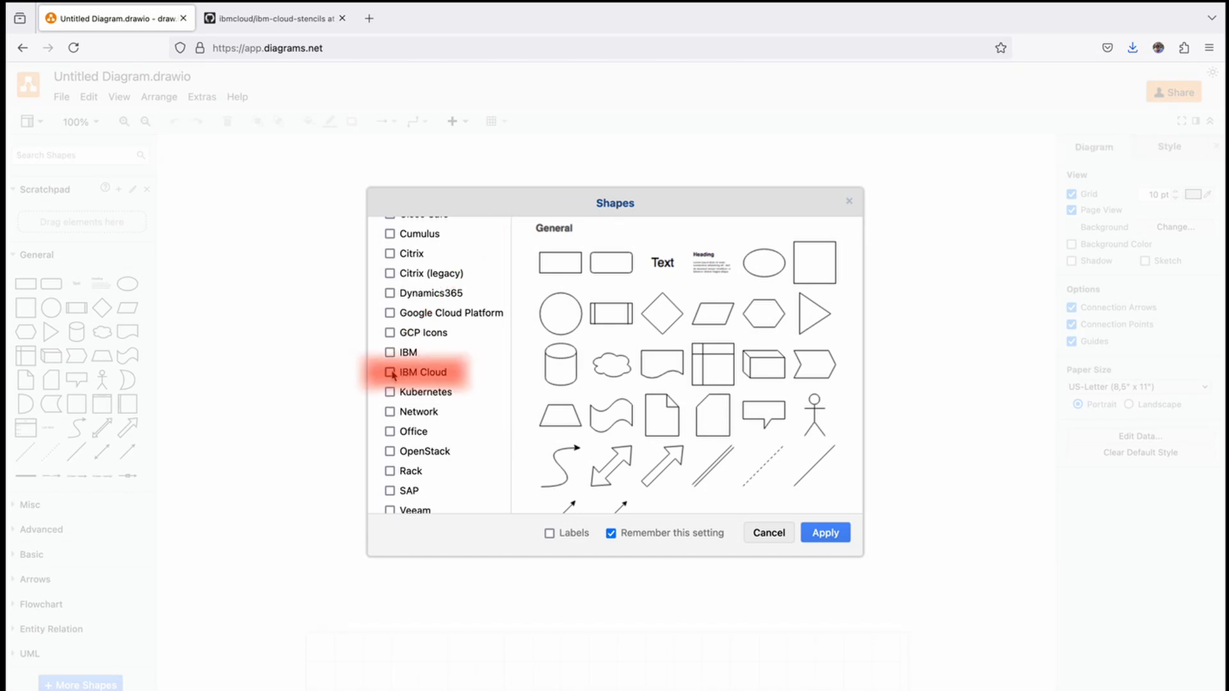
click(814, 535)
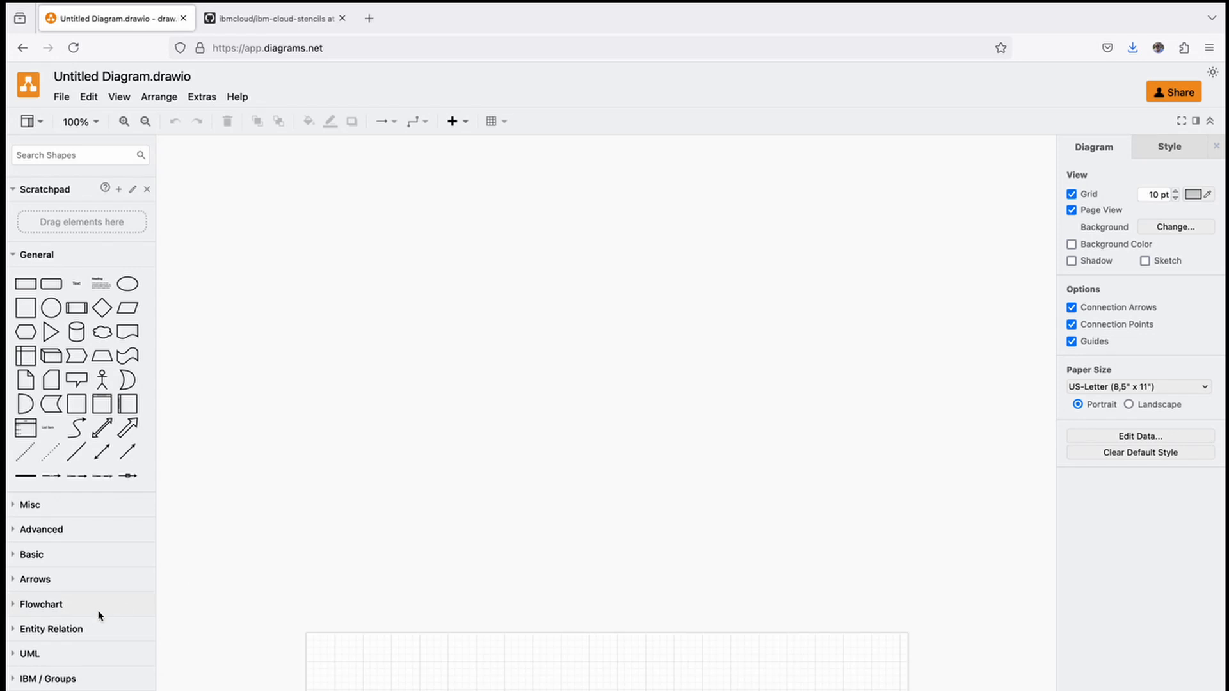
- Expand the IBM Groups, Actors, AI, Compute and Containers shape libraries
scroll(99, 616, down, 5)
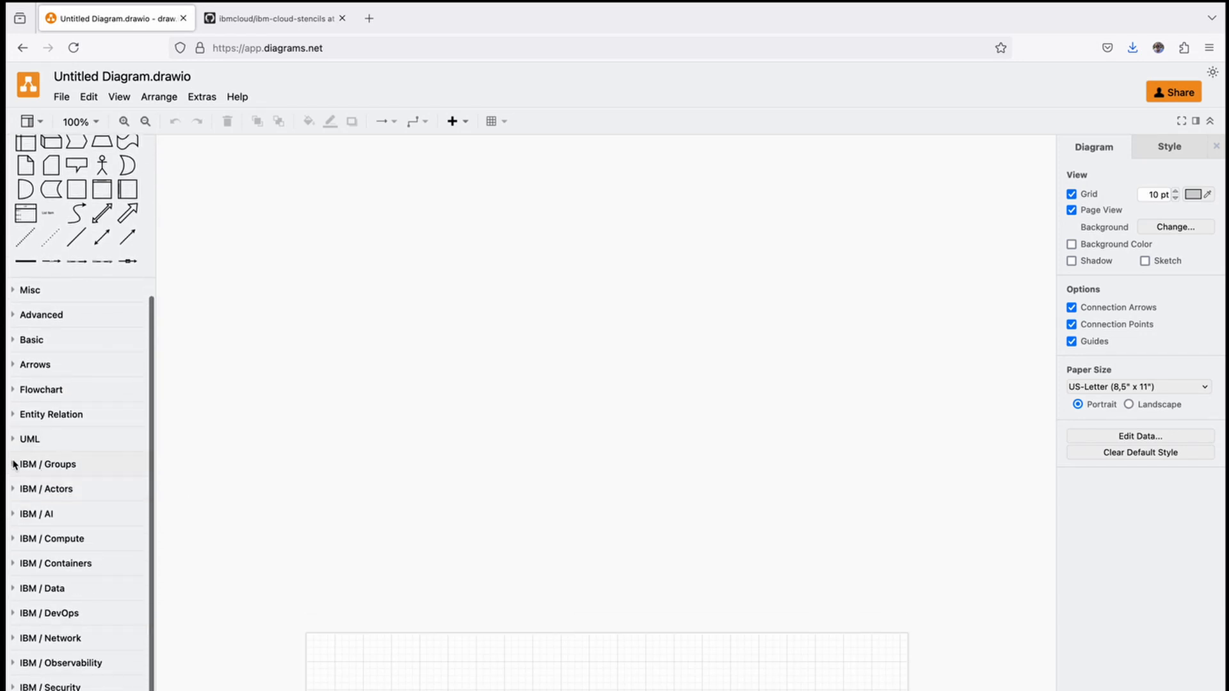
click(13, 464)
scroll(17, 506, down, 4)
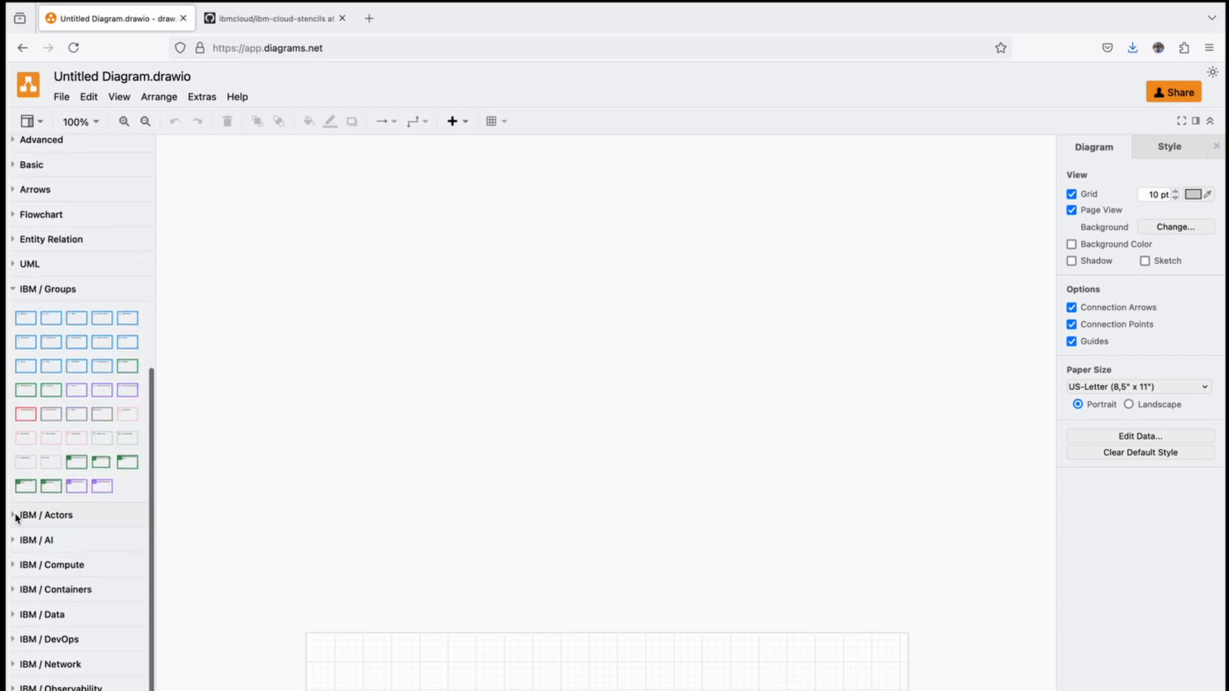
click(17, 518)
click(11, 598)
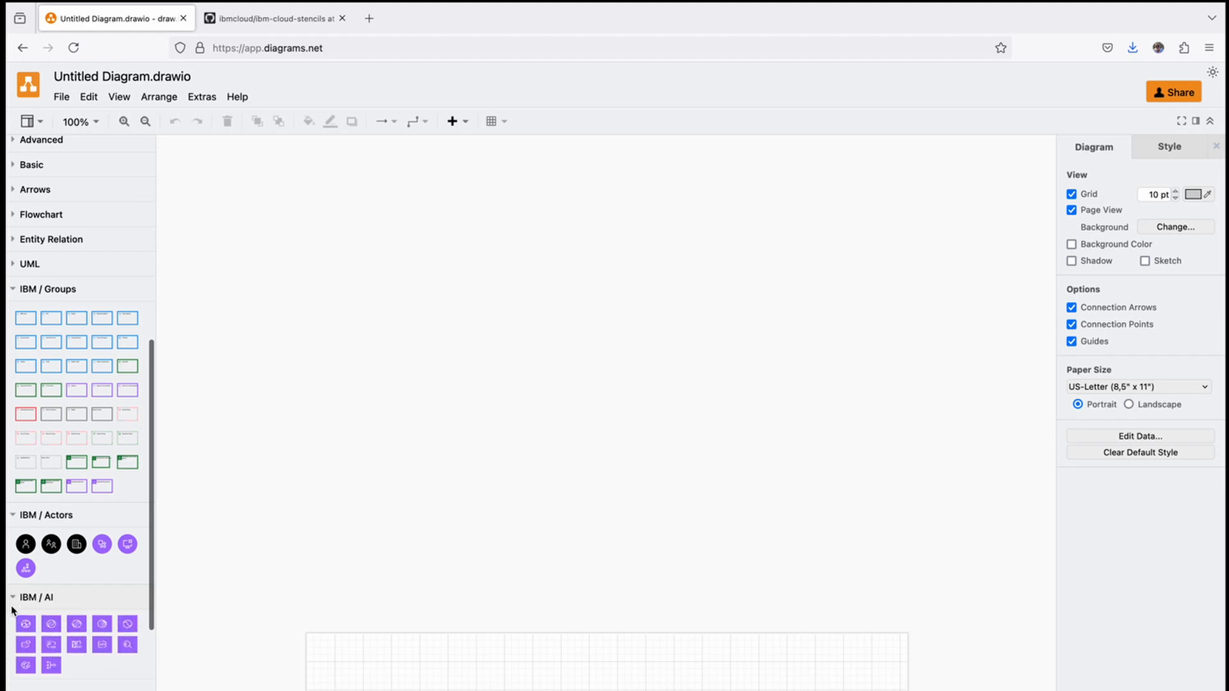
scroll(12, 601, down, 3)
click(13, 595)
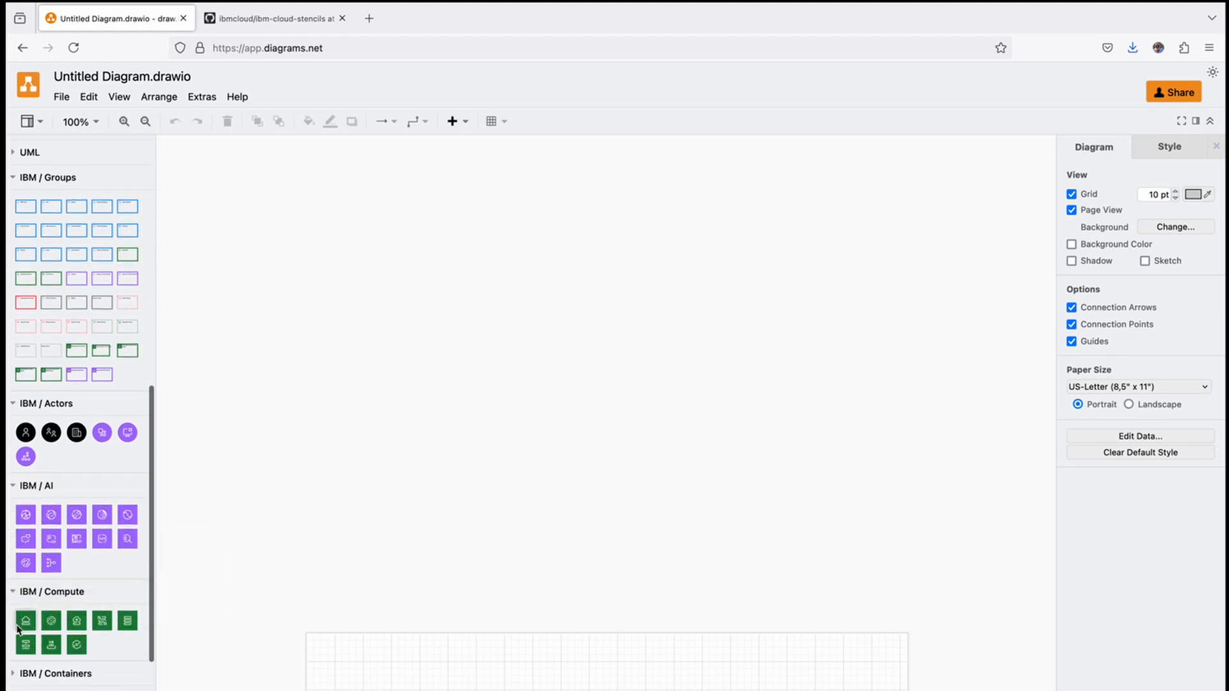
click(15, 675)
- Expand the IBM Data, DevOps, Network, Observability, Security, Storage and Connectors shape libraries
scroll(14, 675, down, 5)
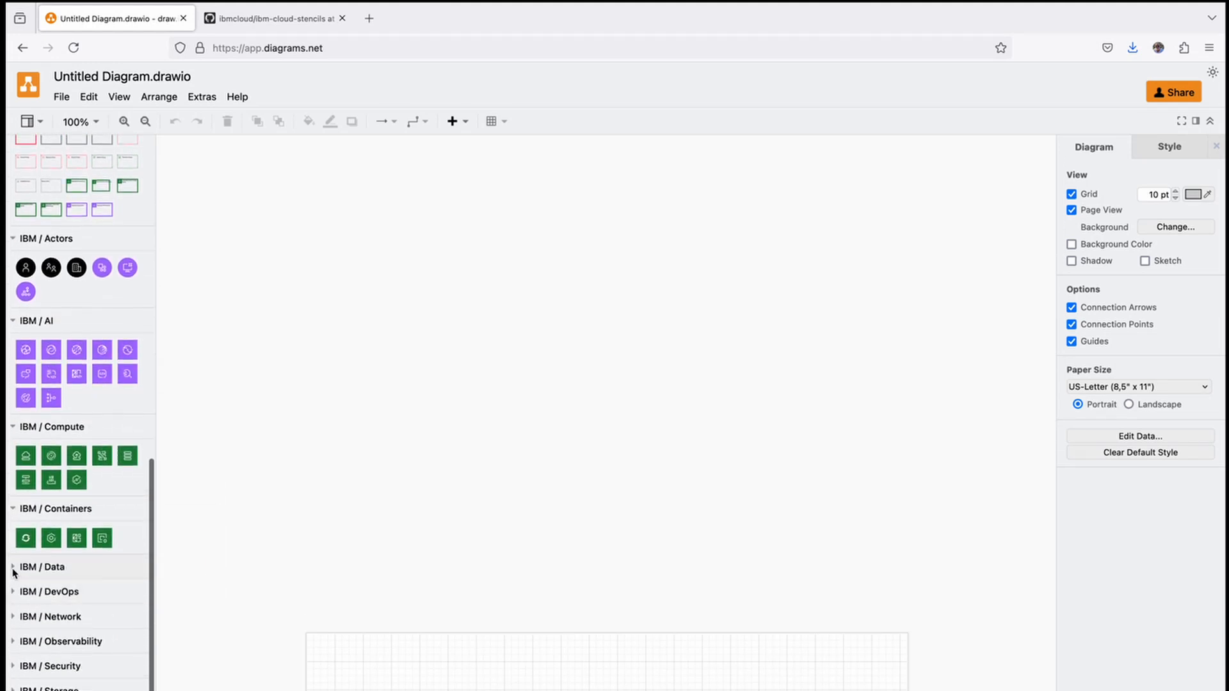
click(13, 568)
scroll(14, 673, down, 3)
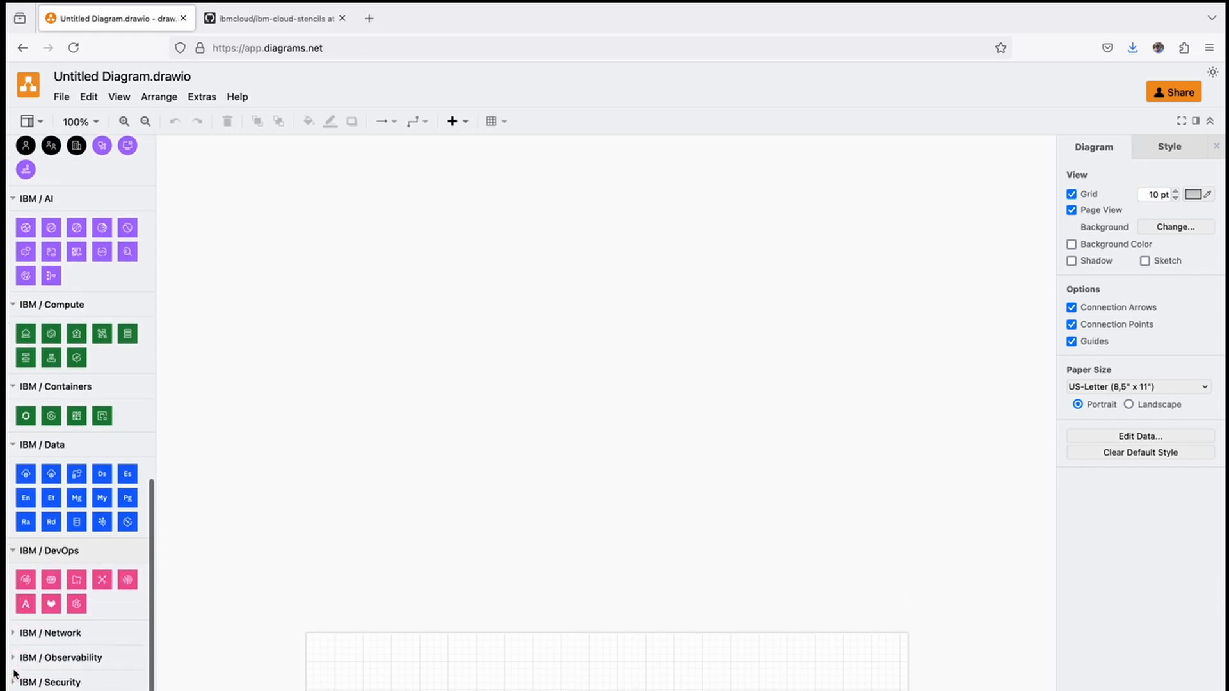
click(13, 637)
scroll(14, 653, down, 4)
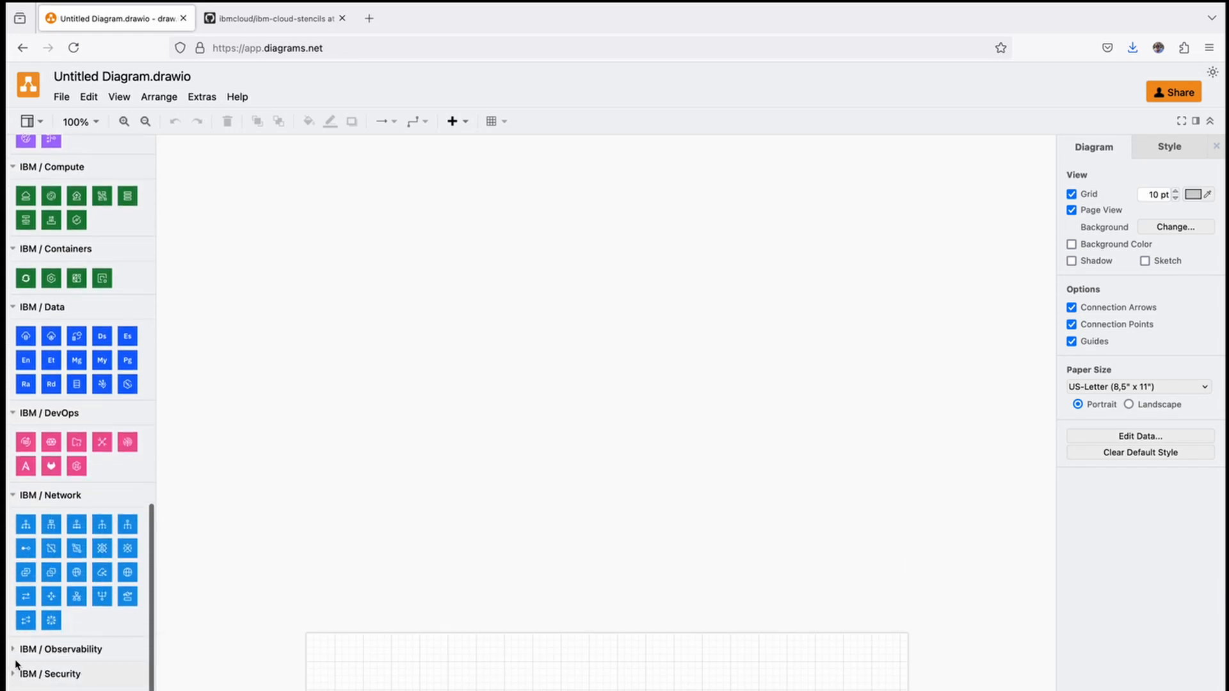
scroll(14, 659, down, 1)
click(16, 667)
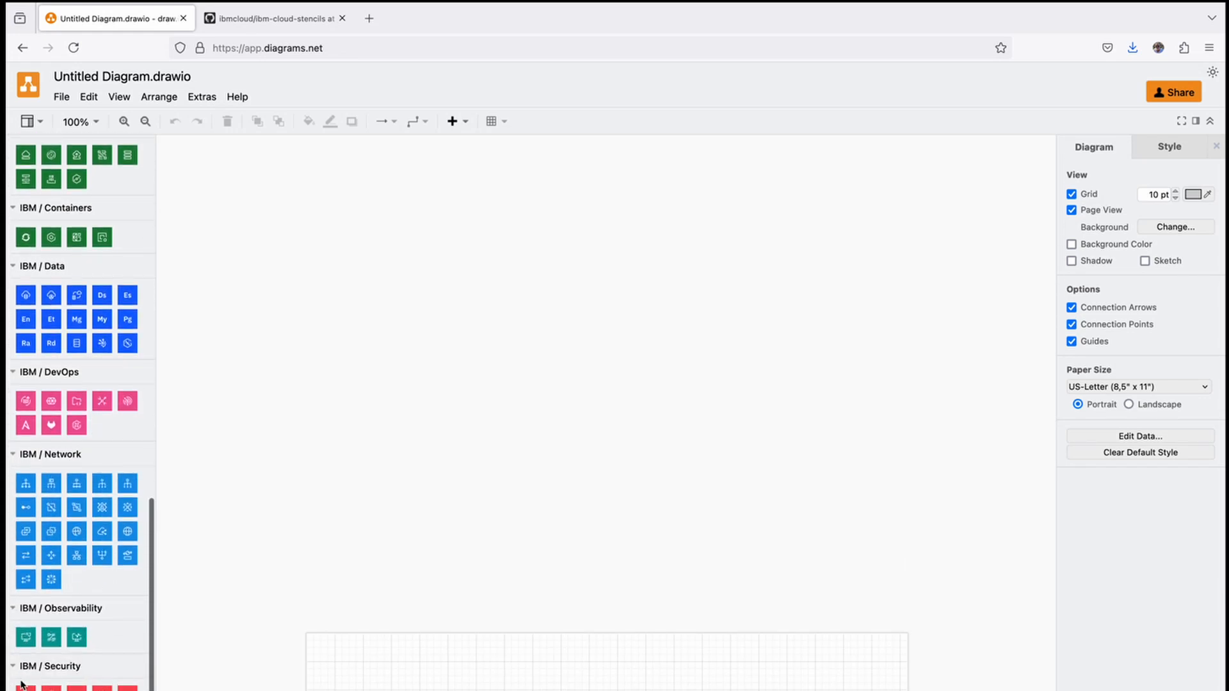
scroll(19, 679, down, 2)
scroll(81, 413, down, 1)
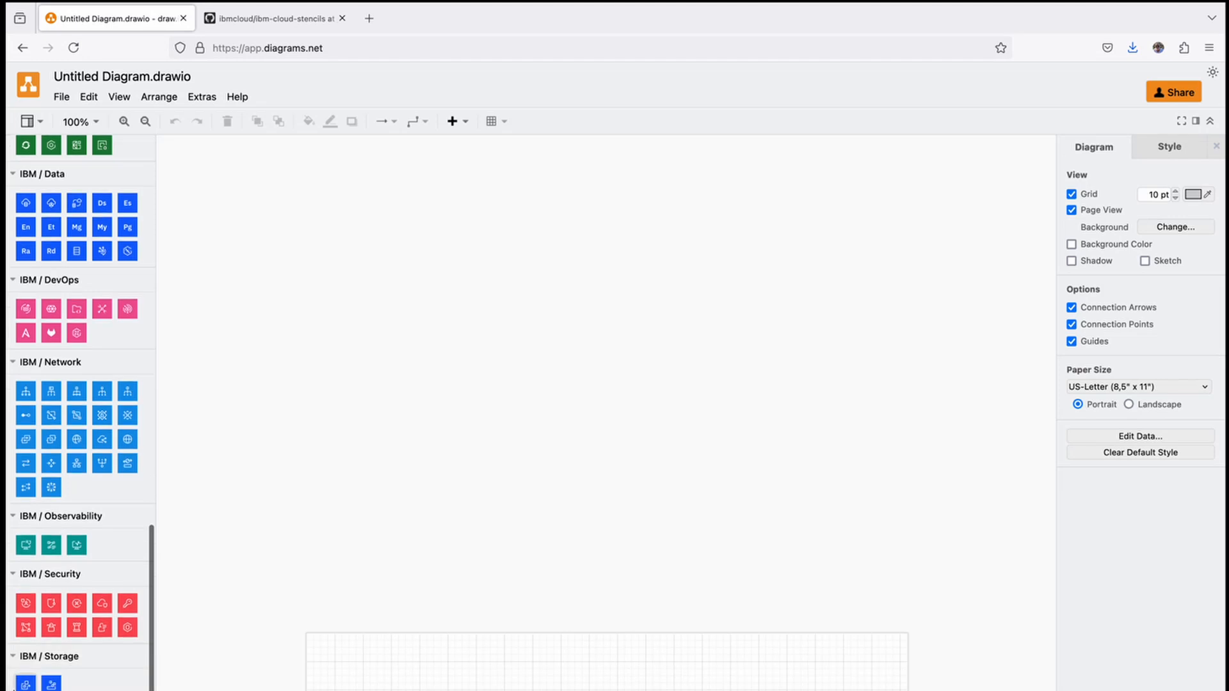
scroll(85, 663, down, 1)
- Place an IBM Cloud group near the upper edge of the page, enlarge it to span most of the width, and enable its fill
scroll(84, 662, up, 8)
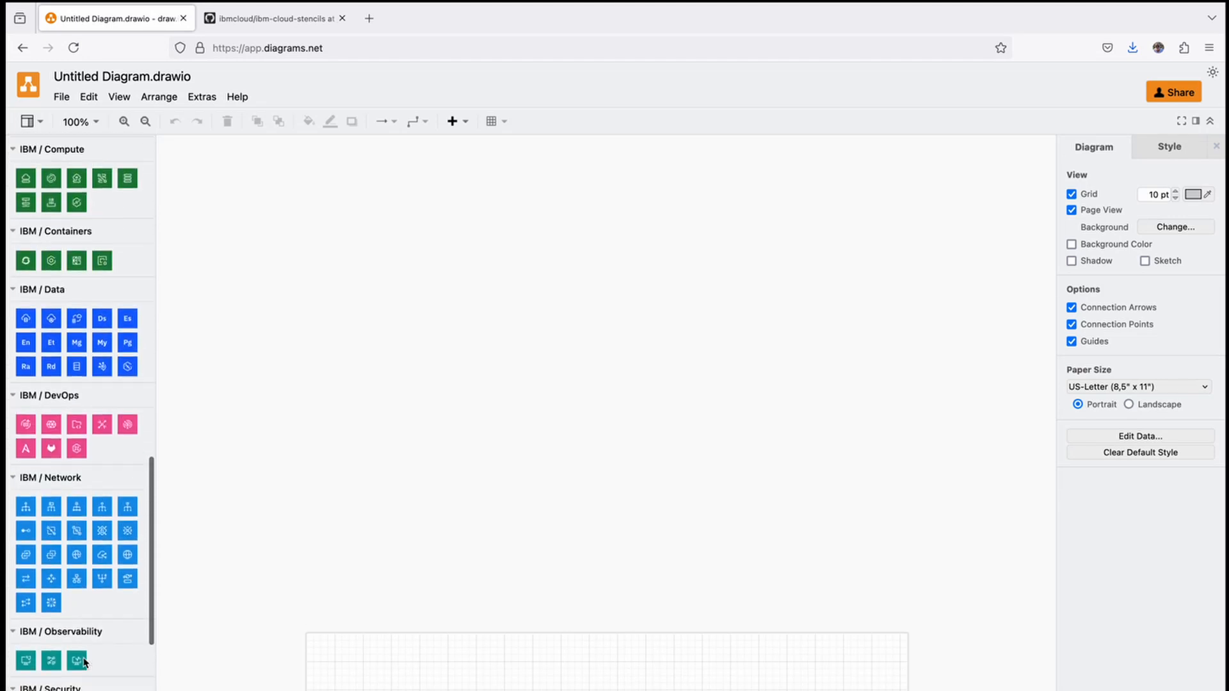
scroll(605, 413, down, 8)
scroll(605, 412, down, 2)
scroll(606, 412, right, 1)
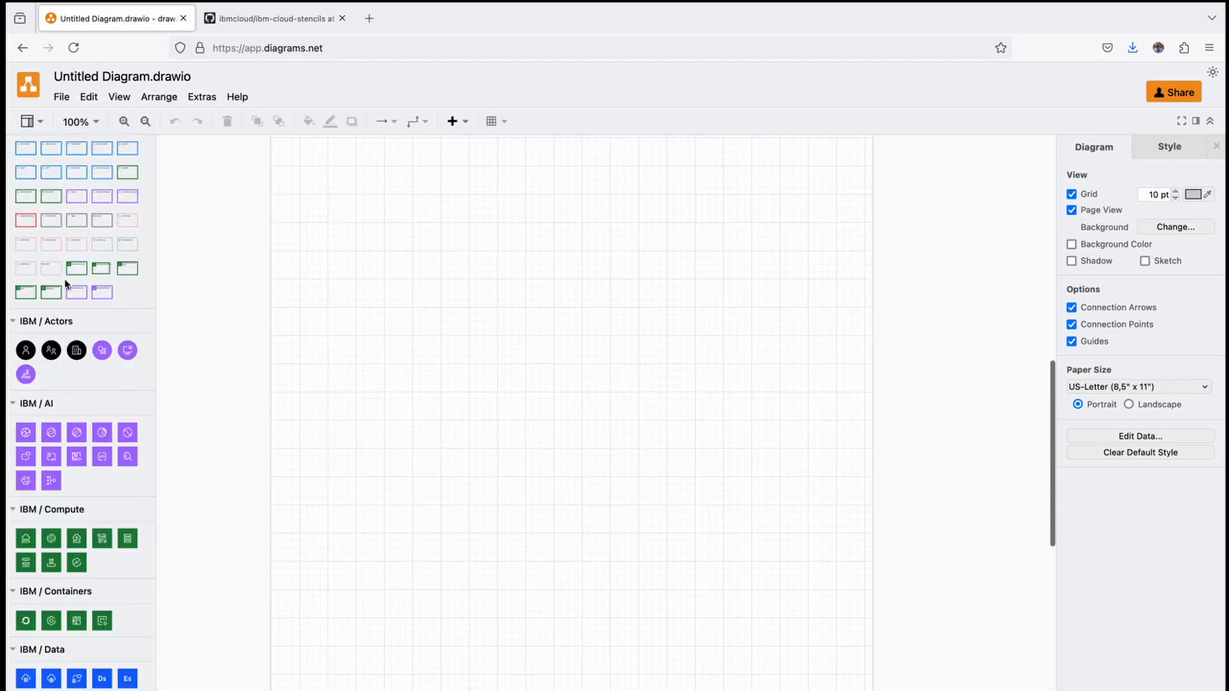
scroll(66, 284, up, 5)
drag(31, 313, 313, 204)
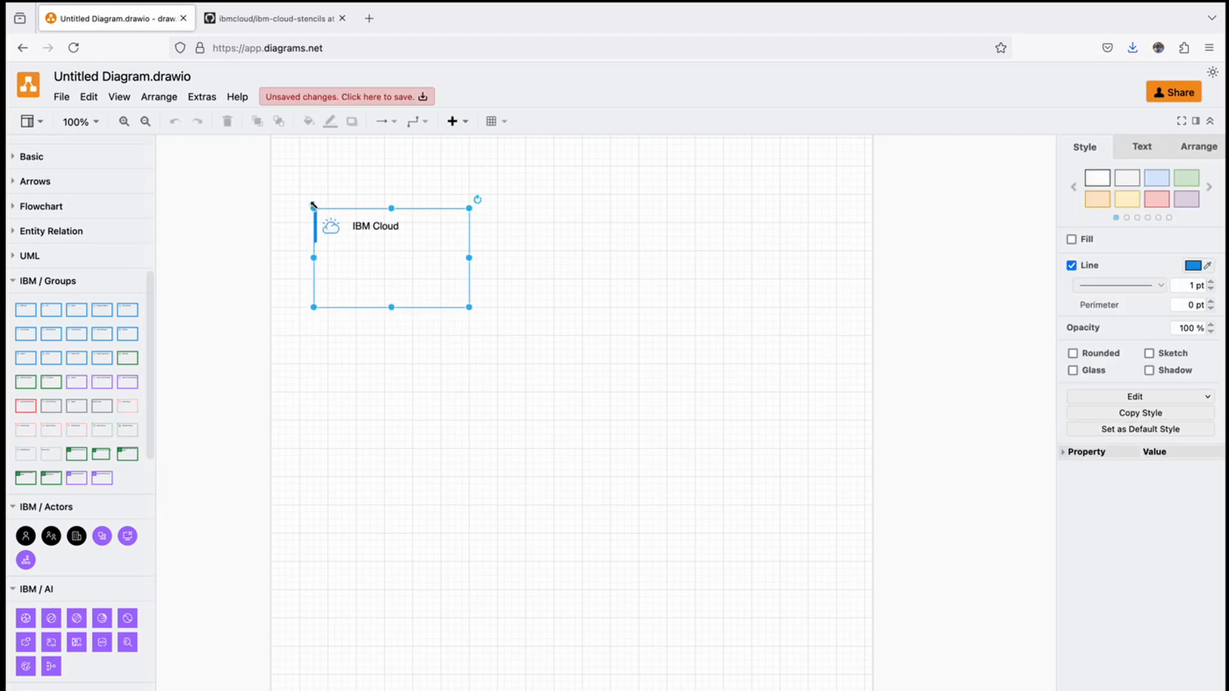
drag(469, 308, 815, 498)
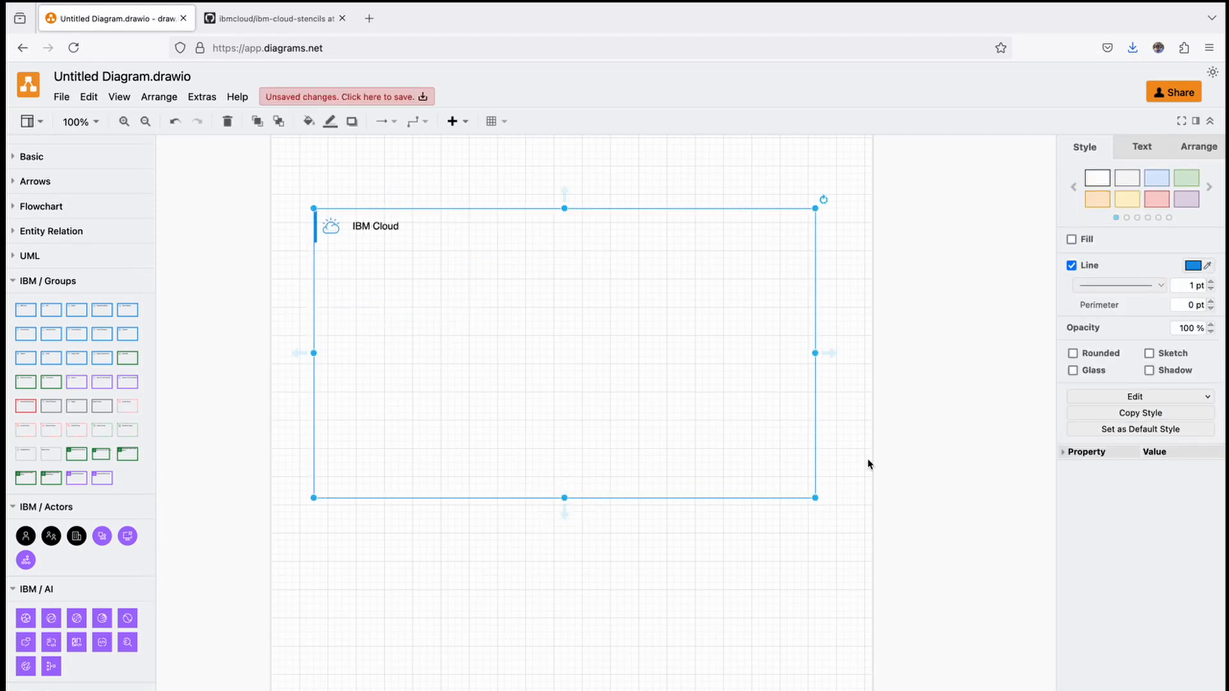
click(1071, 240)
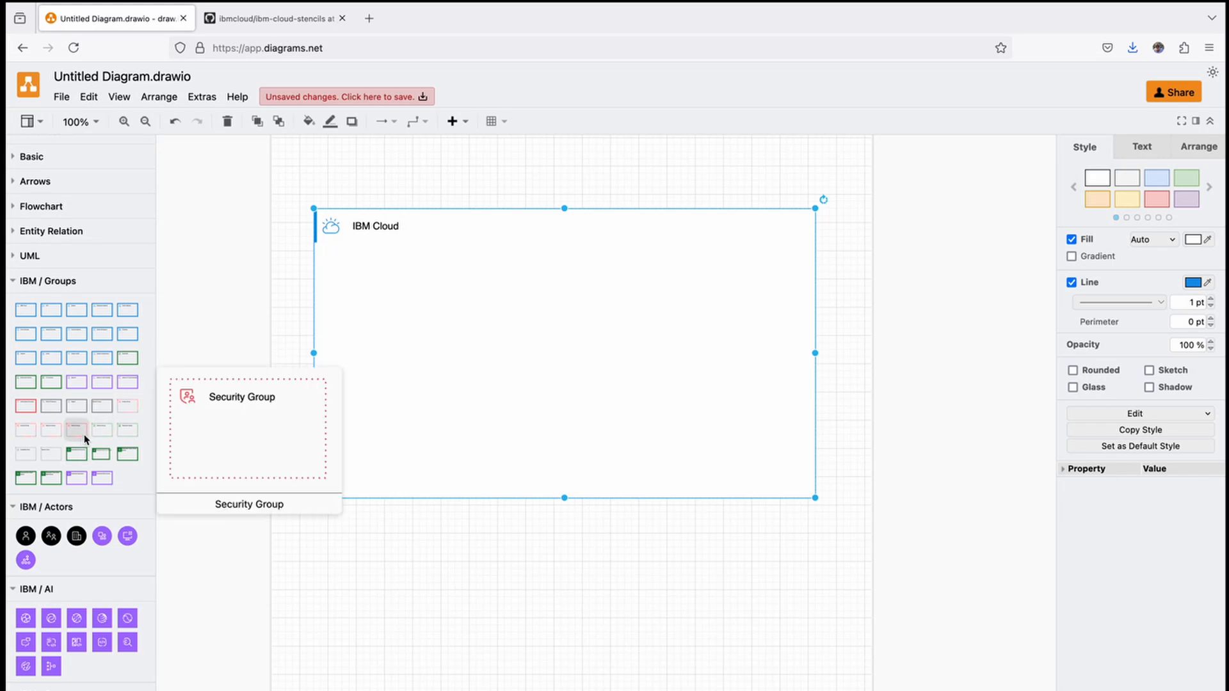
- Add a Region group inside the right half of the IBM Cloud group, enlarge it and shift it slightly upward
mouse_move(96, 407)
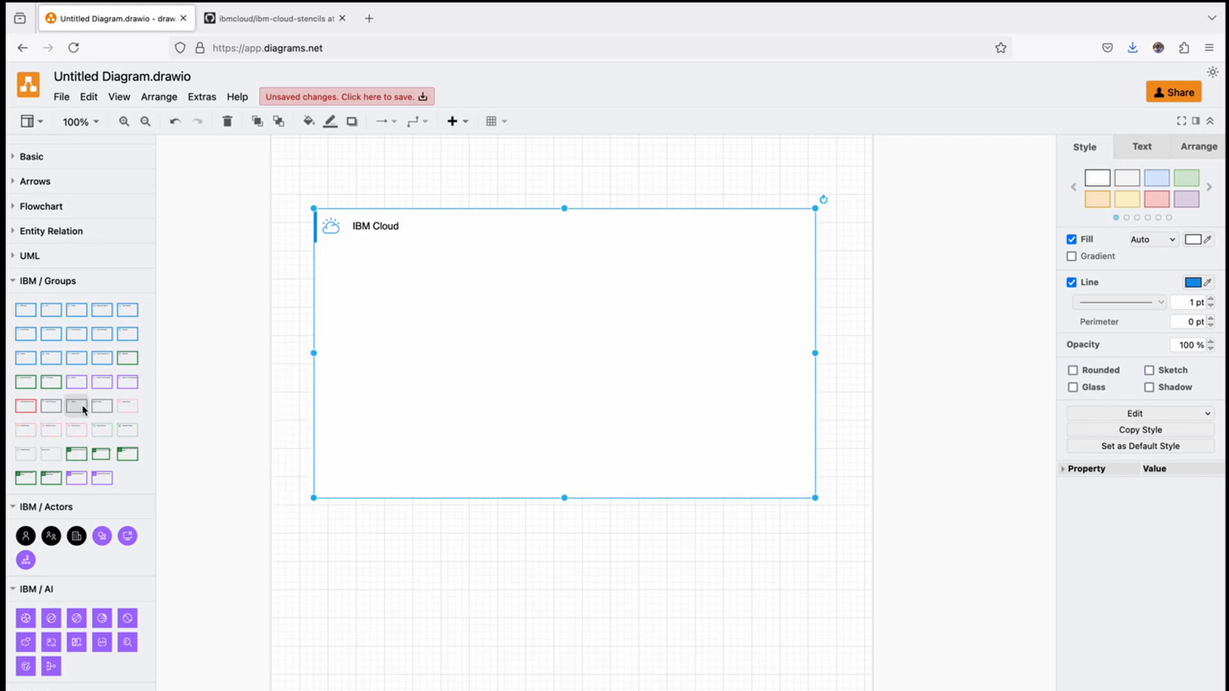
drag(77, 406, 571, 278)
drag(726, 379, 787, 448)
drag(603, 370, 604, 348)
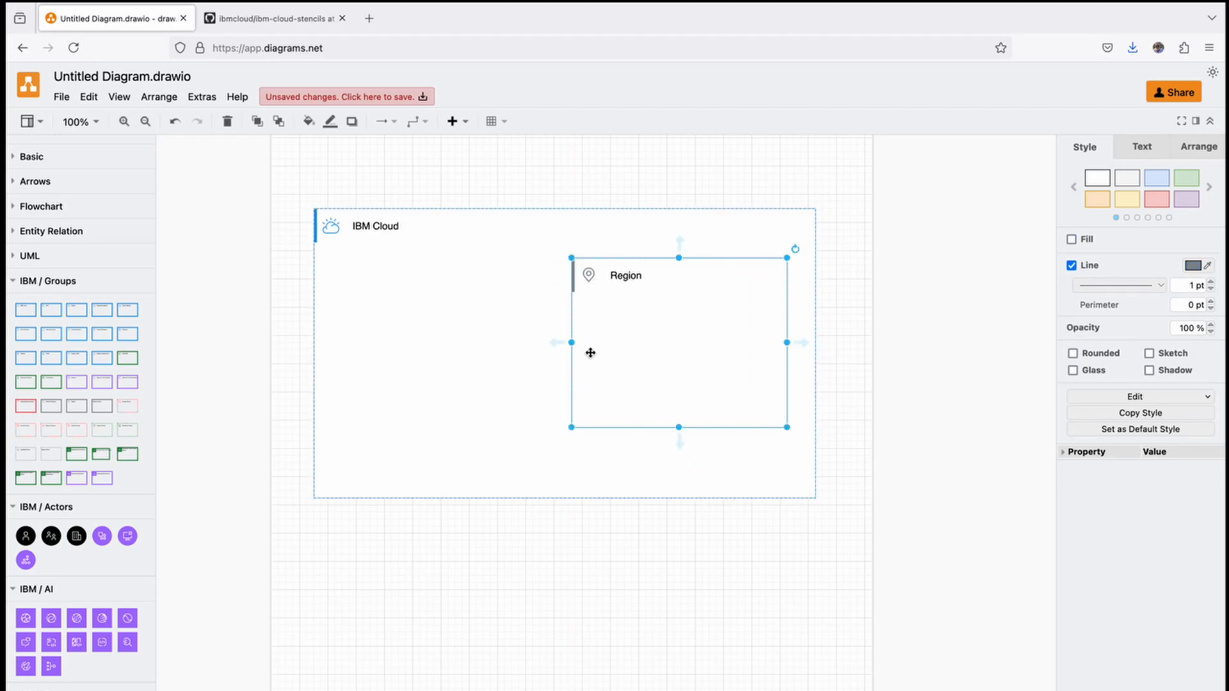
- Place a User actor in the left part of the IBM Cloud group and a Classic Bare Metal Server inside the Region group
drag(28, 539, 377, 327)
scroll(30, 608, down, 3)
scroll(30, 624, down, 2)
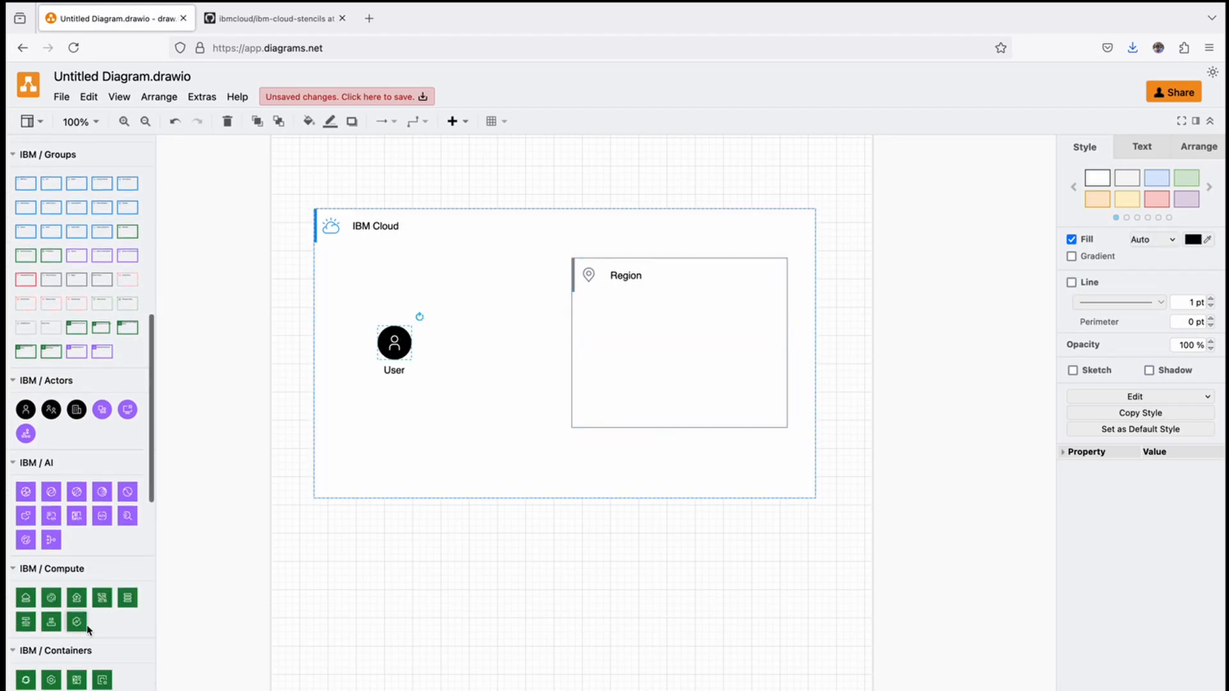
drag(126, 607, 656, 324)
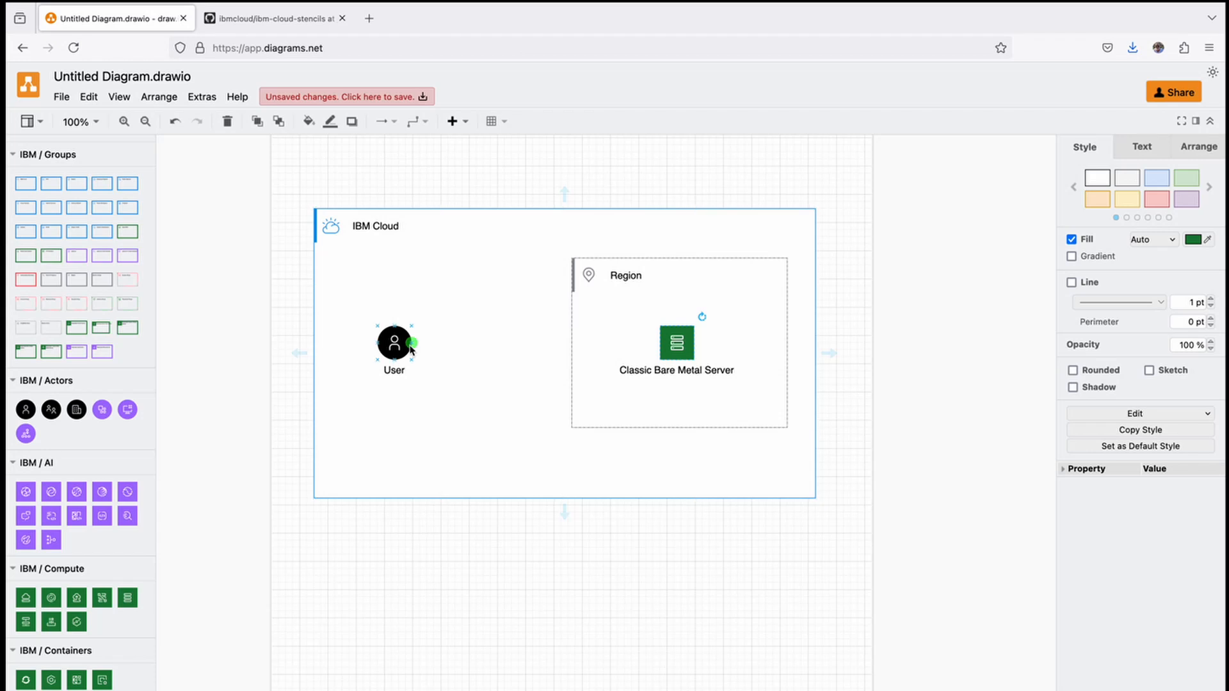
drag(412, 344, 666, 350)
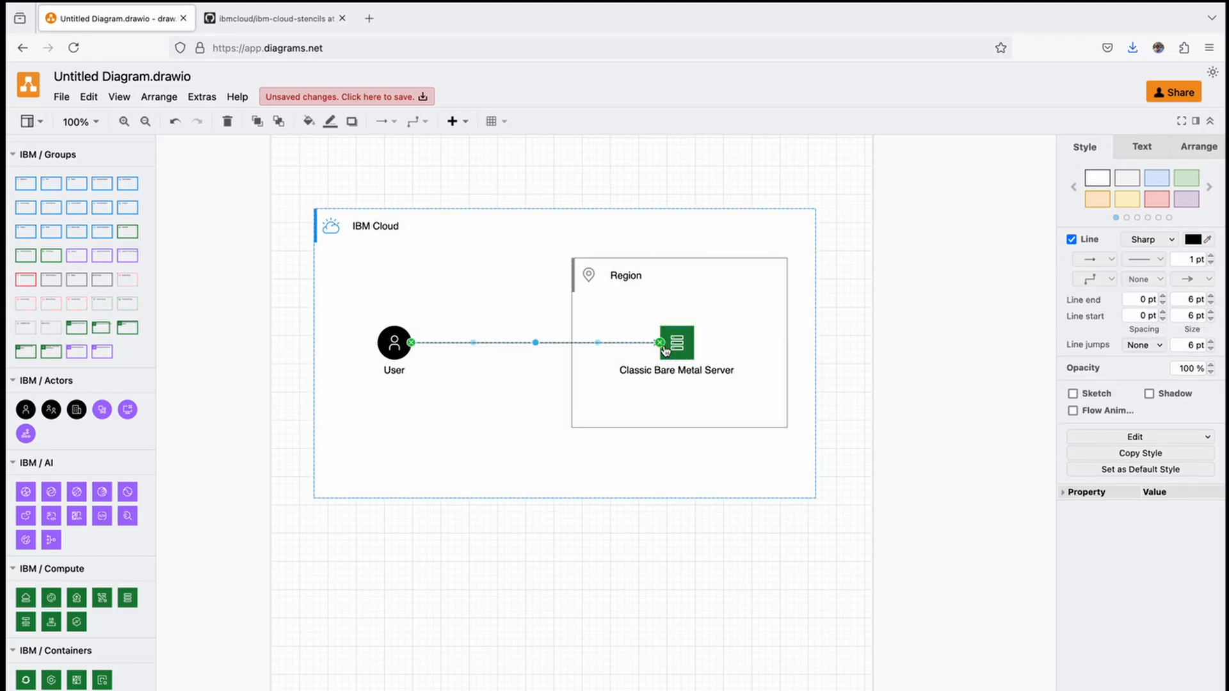
click(519, 685)
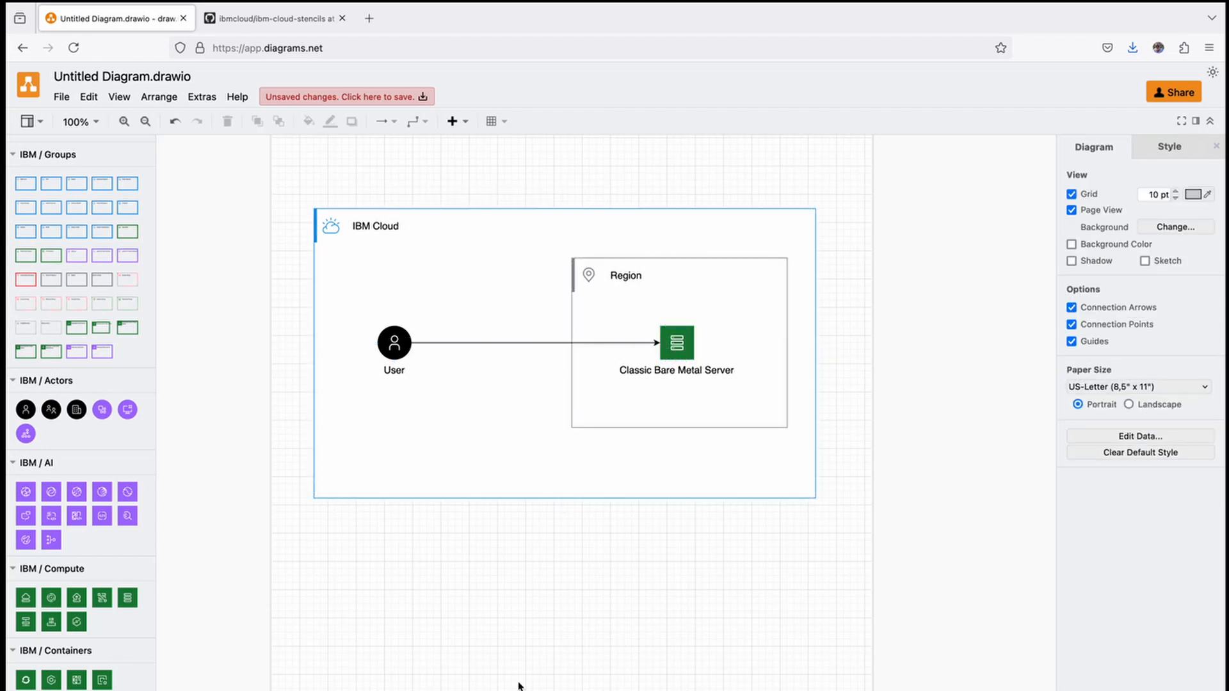
click(449, 345)
key(Delete)
- Add an IBM Connector (Circle, Circle) and attach its ends to the User and the Classic Bare Metal Server
scroll(46, 581, down, 10)
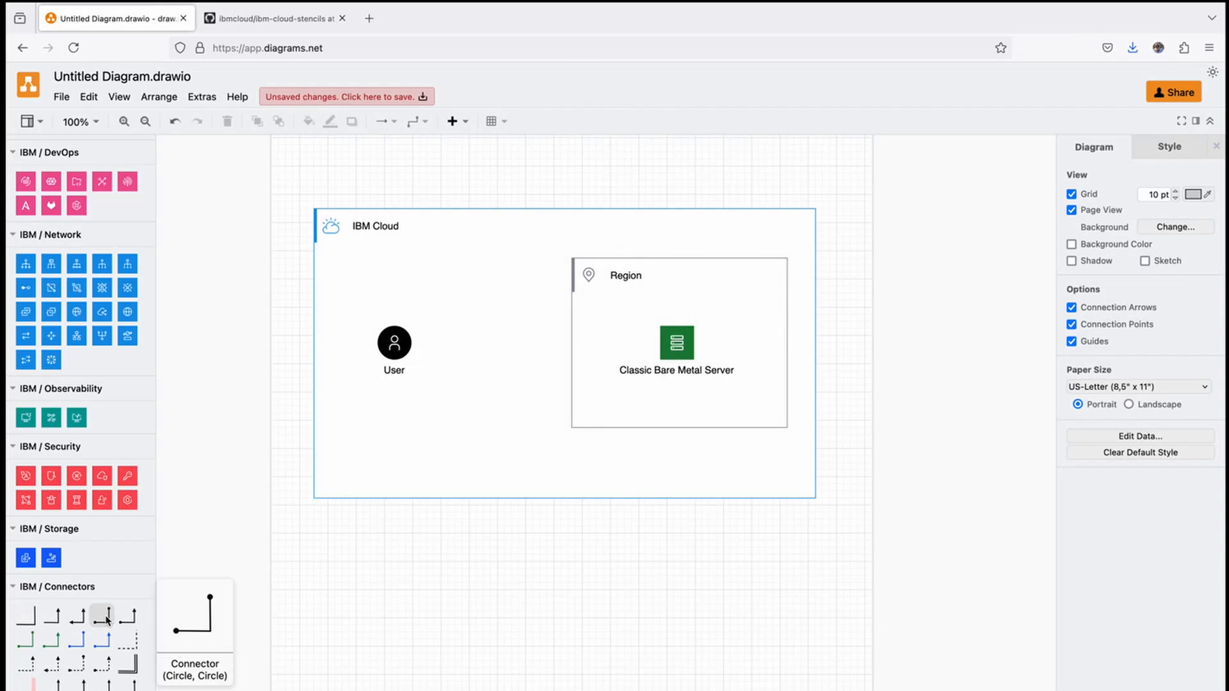
drag(106, 619, 462, 316)
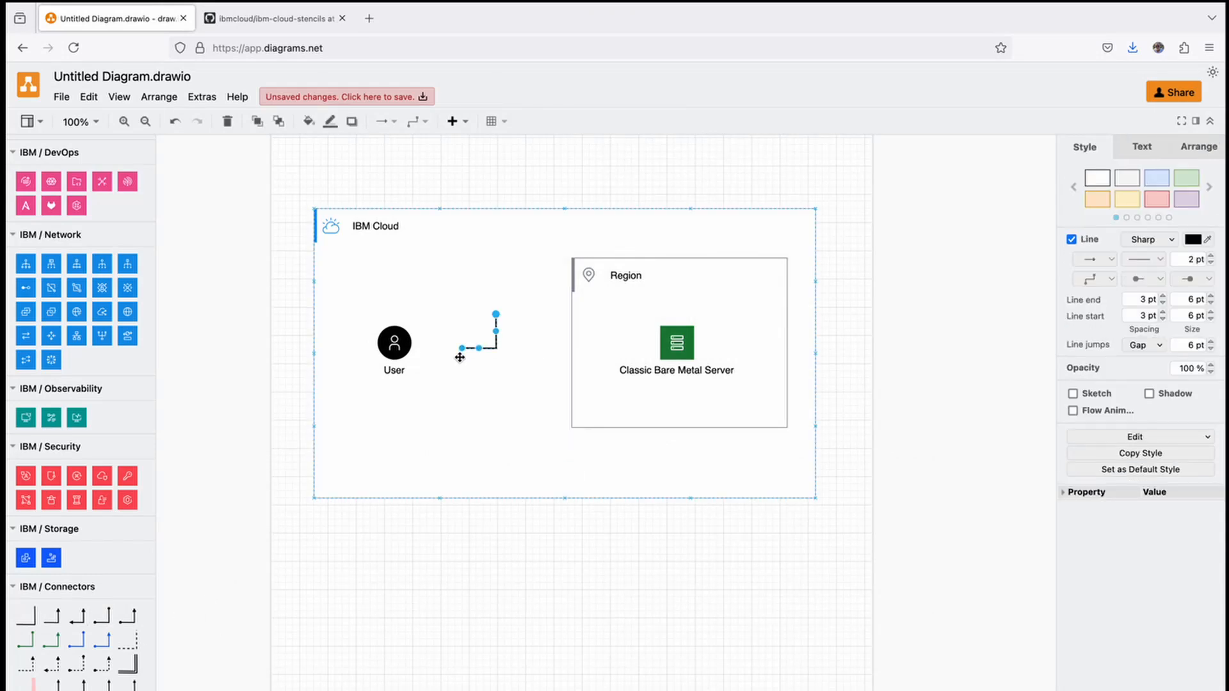
drag(411, 351, 410, 349)
drag(497, 317, 663, 350)
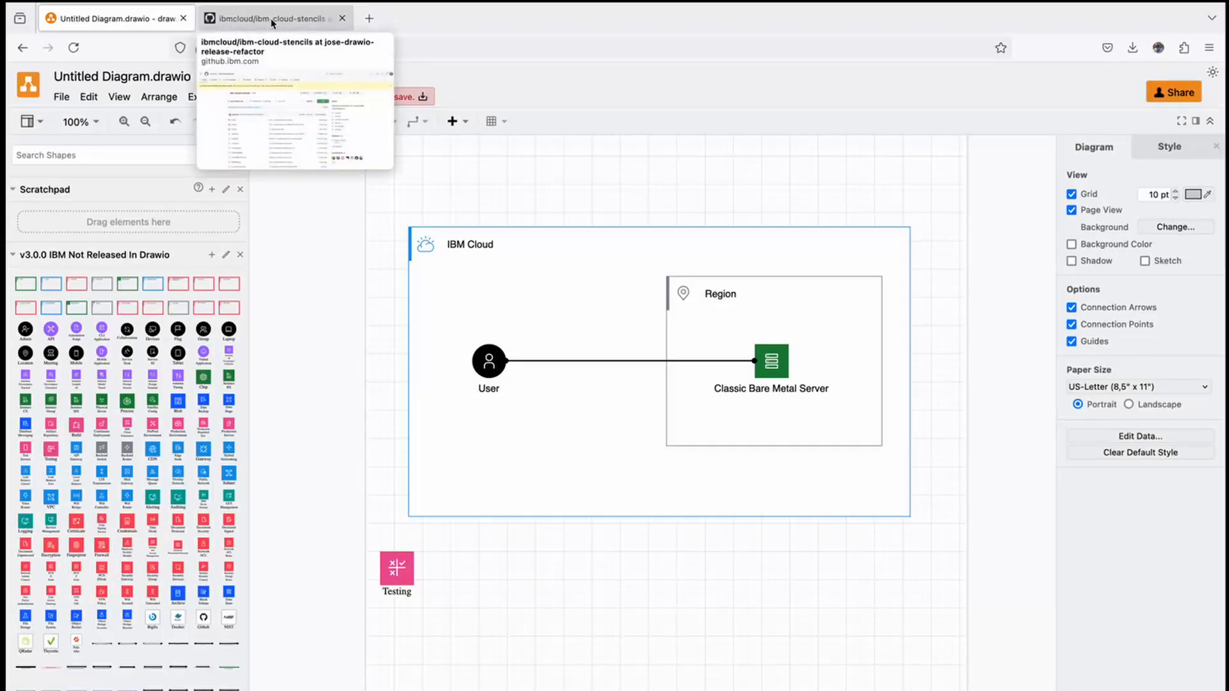
- Switch to the ibm-cloud-stencils GitHub repository and examine the README's Quick Start, Tutorials, Tools & Conventions and Help & Support sections
click(272, 20)
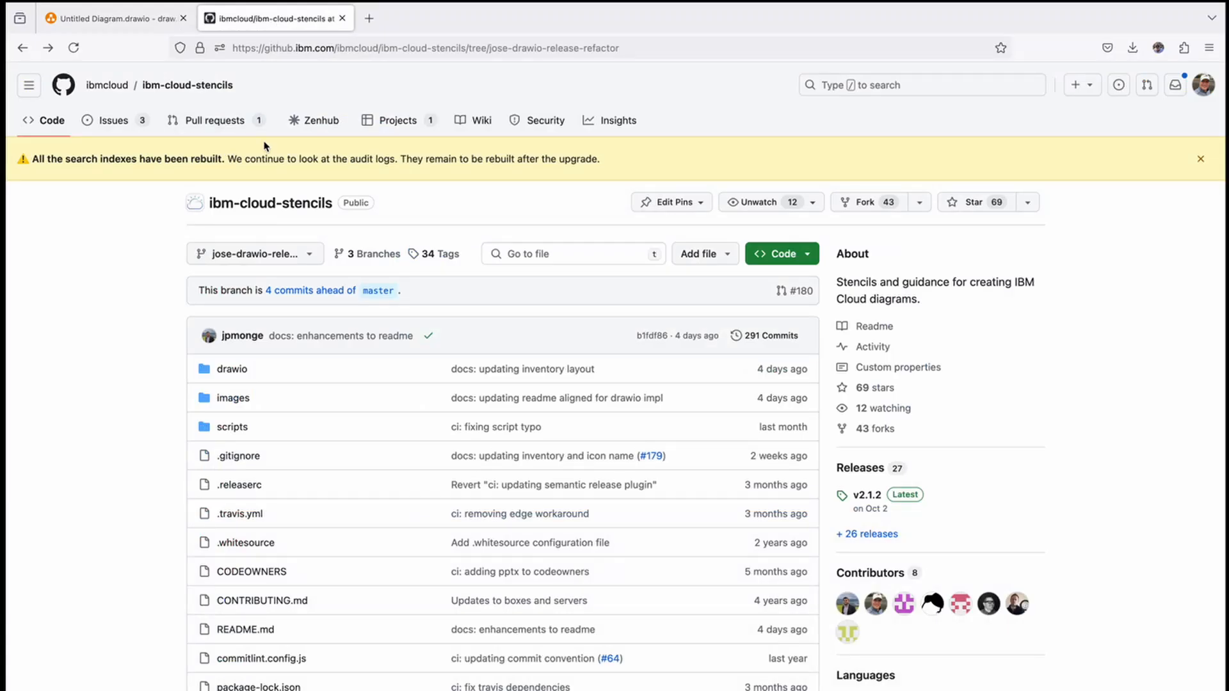
scroll(294, 448, down, 8)
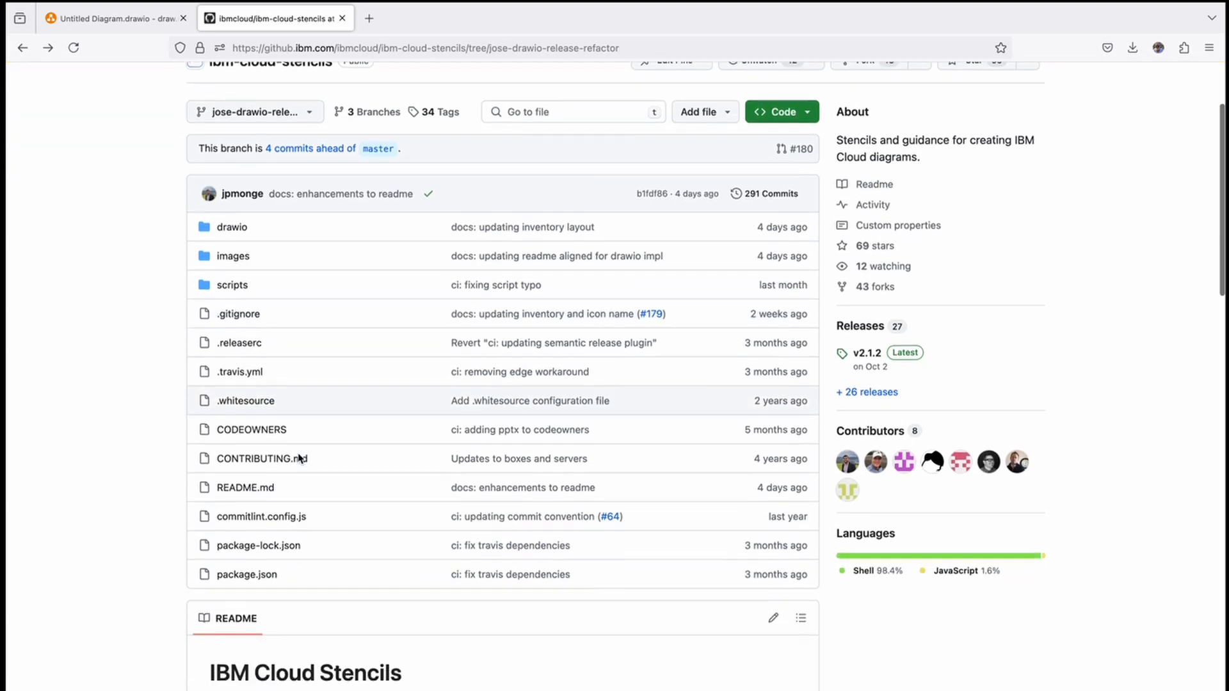
scroll(298, 456, down, 8)
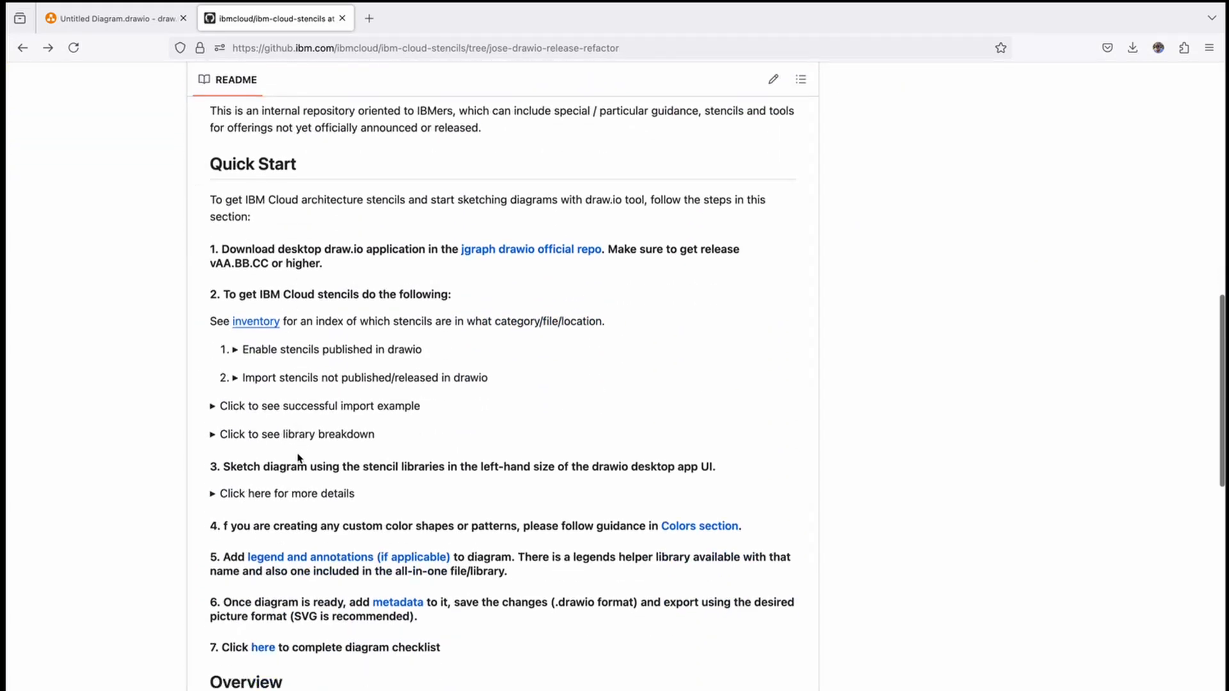
scroll(298, 456, down, 6)
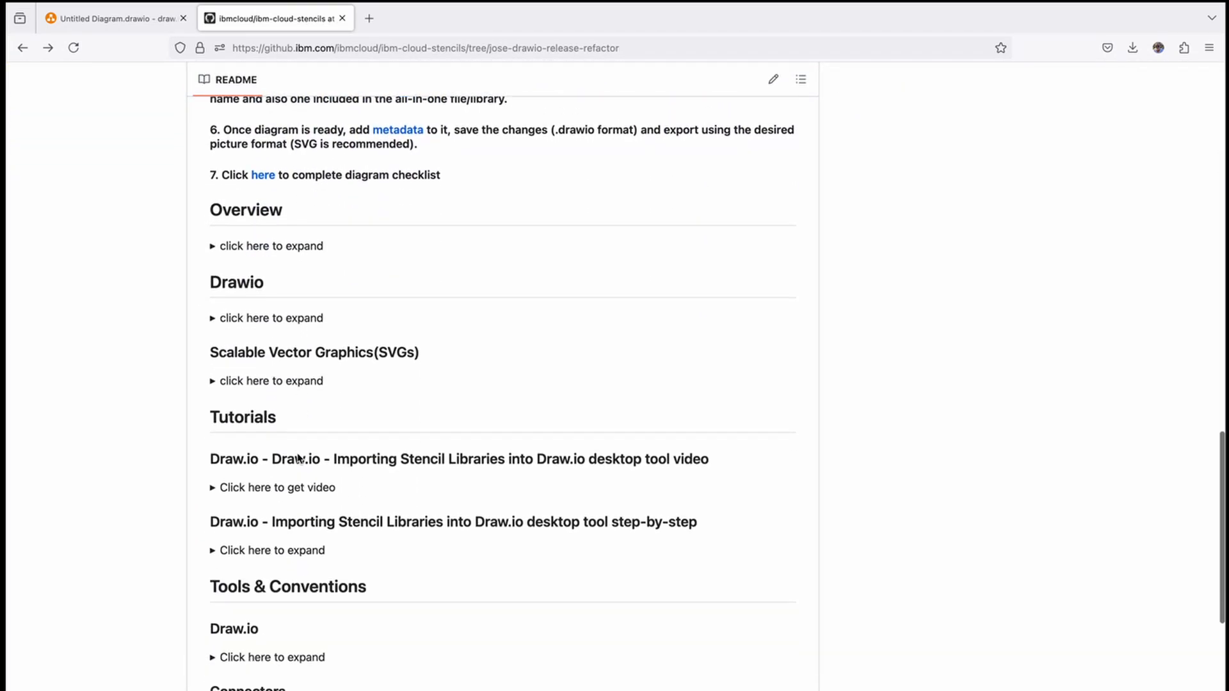
scroll(298, 456, down, 3)
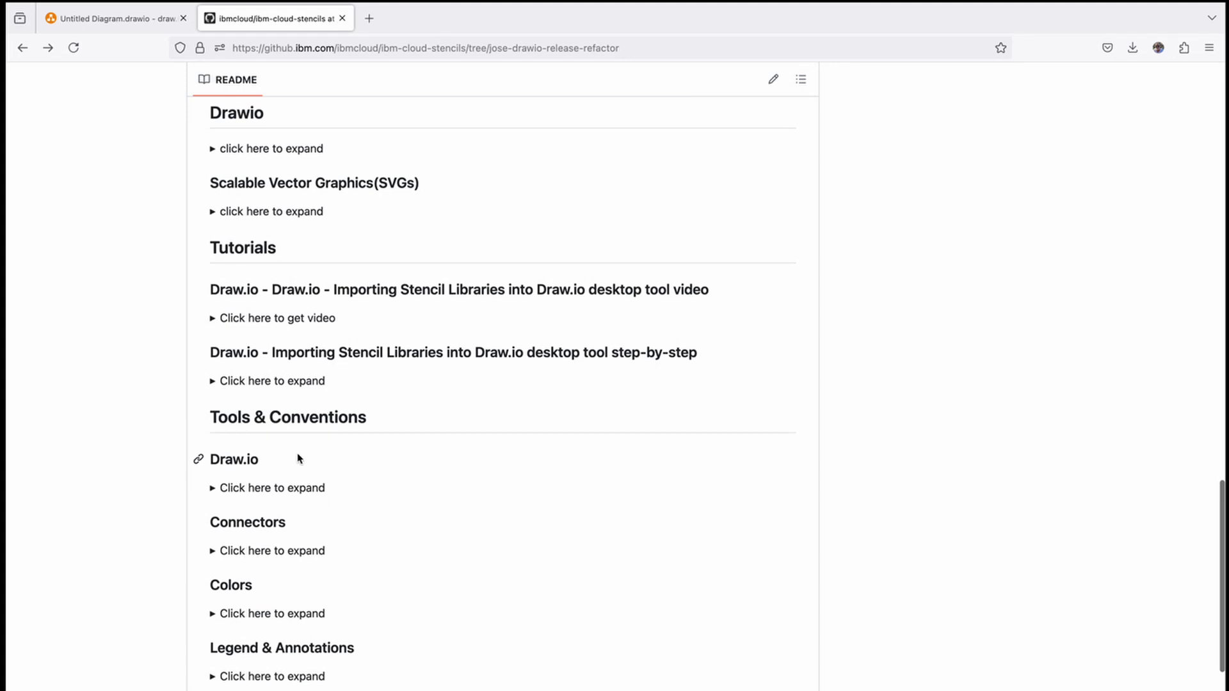
scroll(302, 539, down, 3)
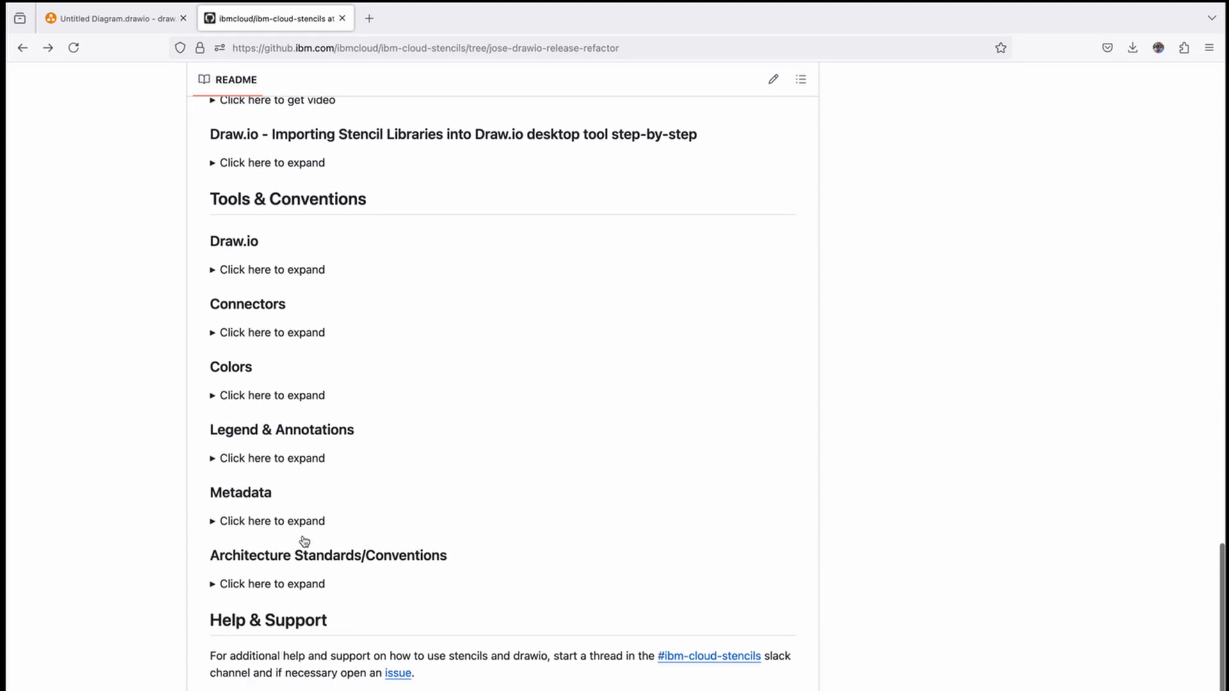
scroll(303, 541, up, 5)
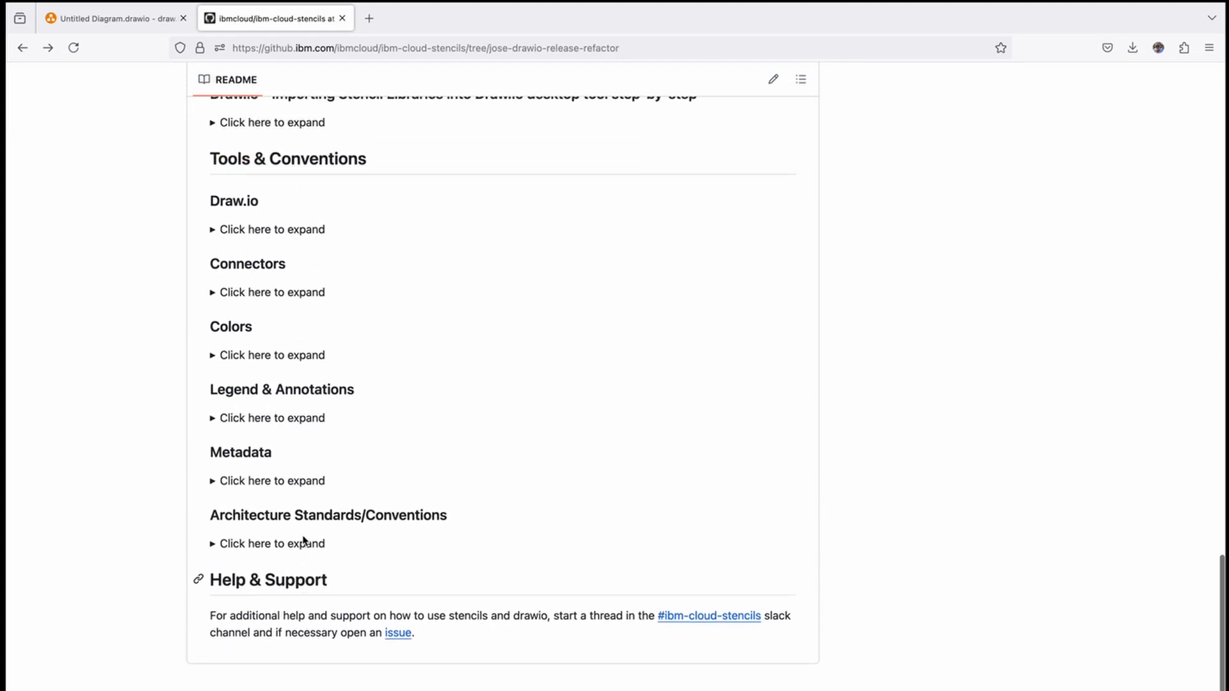
scroll(303, 540, up, 10)
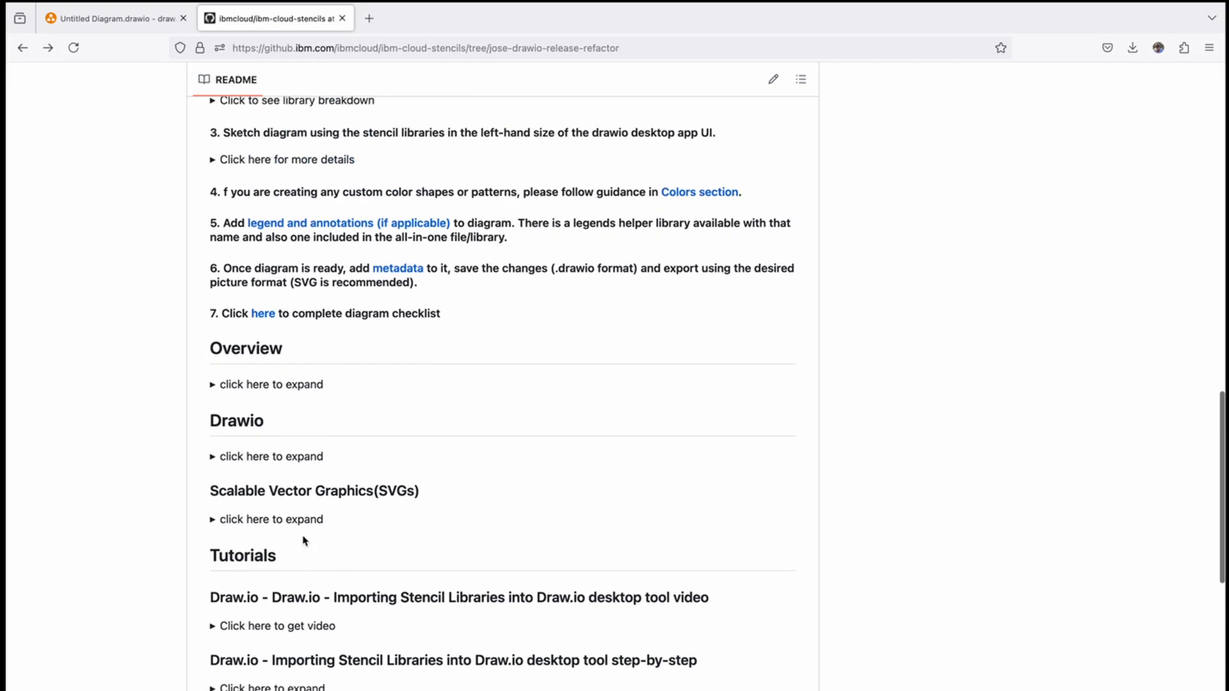
scroll(303, 541, up, 10)
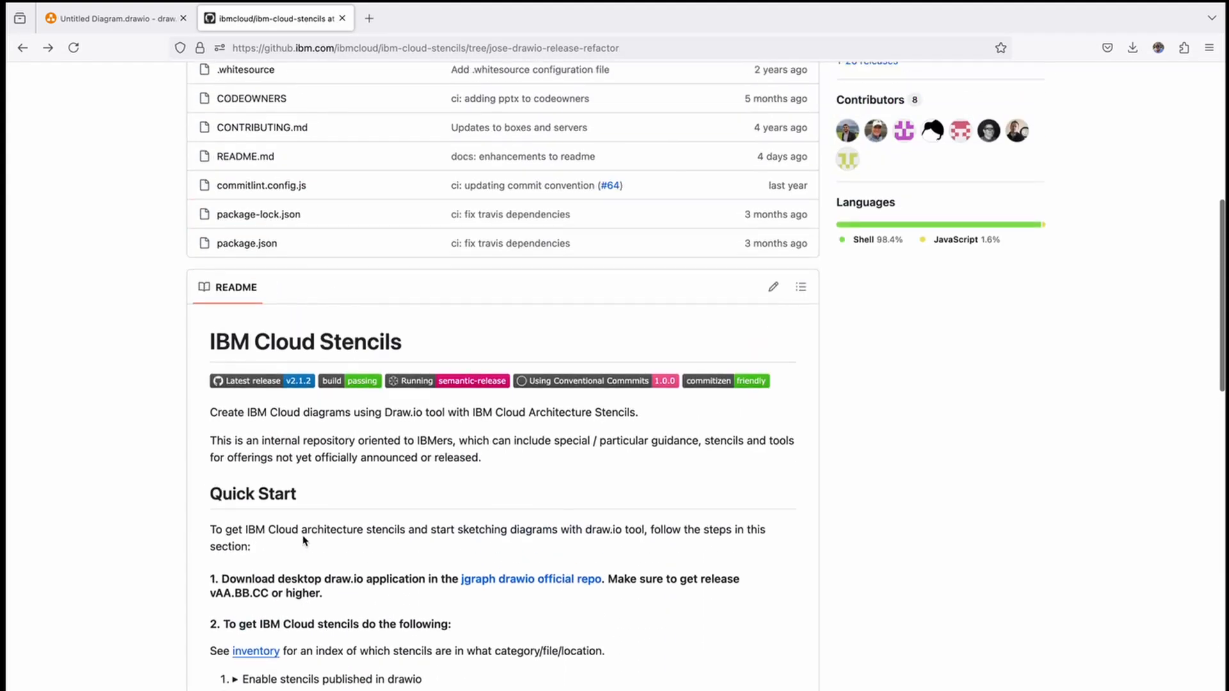
- Browse to the repository's drawio/stencils/2.0 folder and open the raw contents of not_released_in_drawio.xml
scroll(303, 541, up, 1)
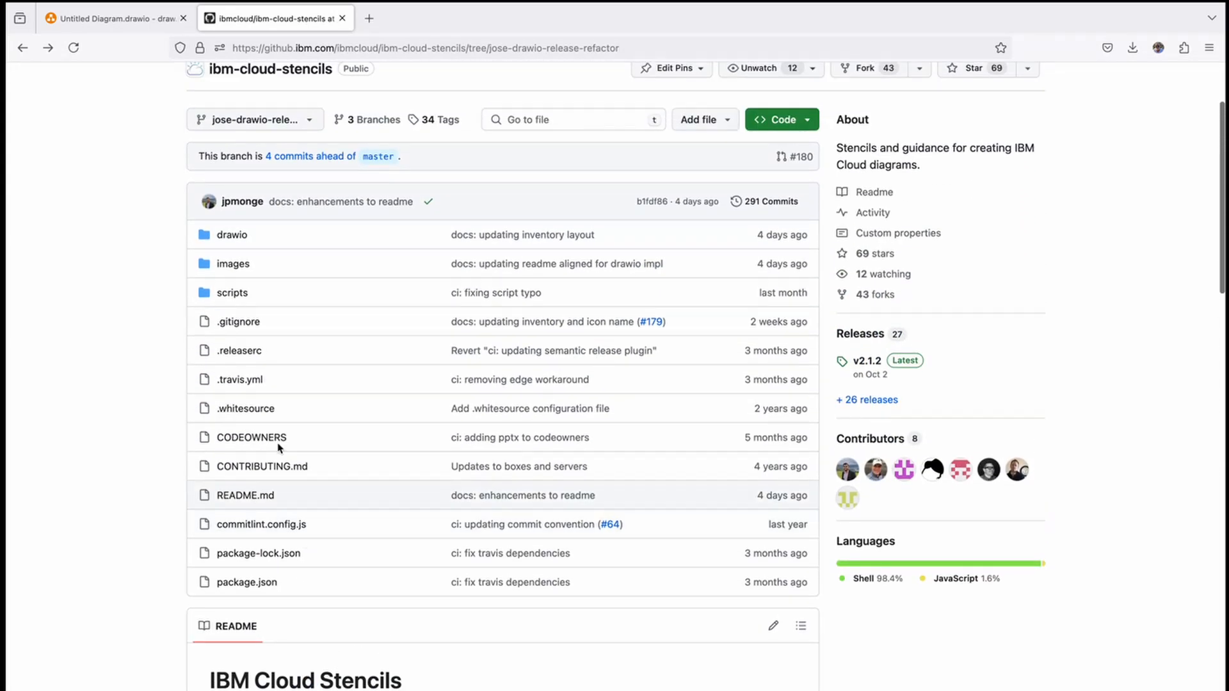
click(232, 236)
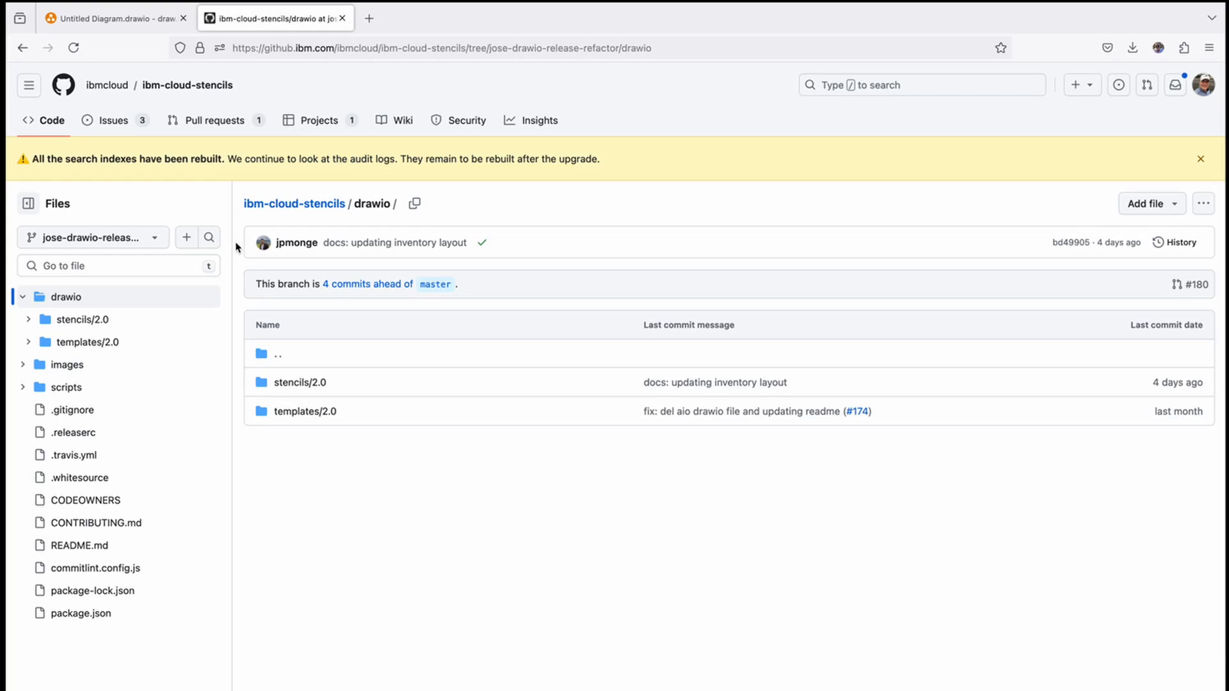
click(286, 383)
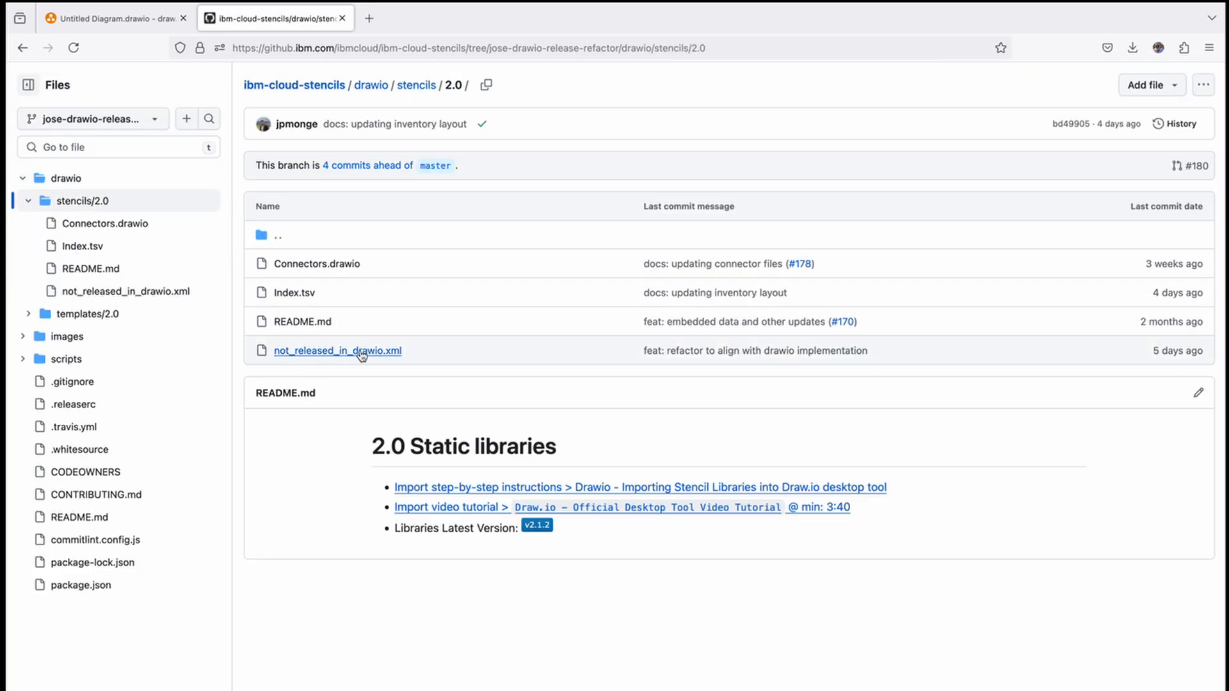
click(328, 352)
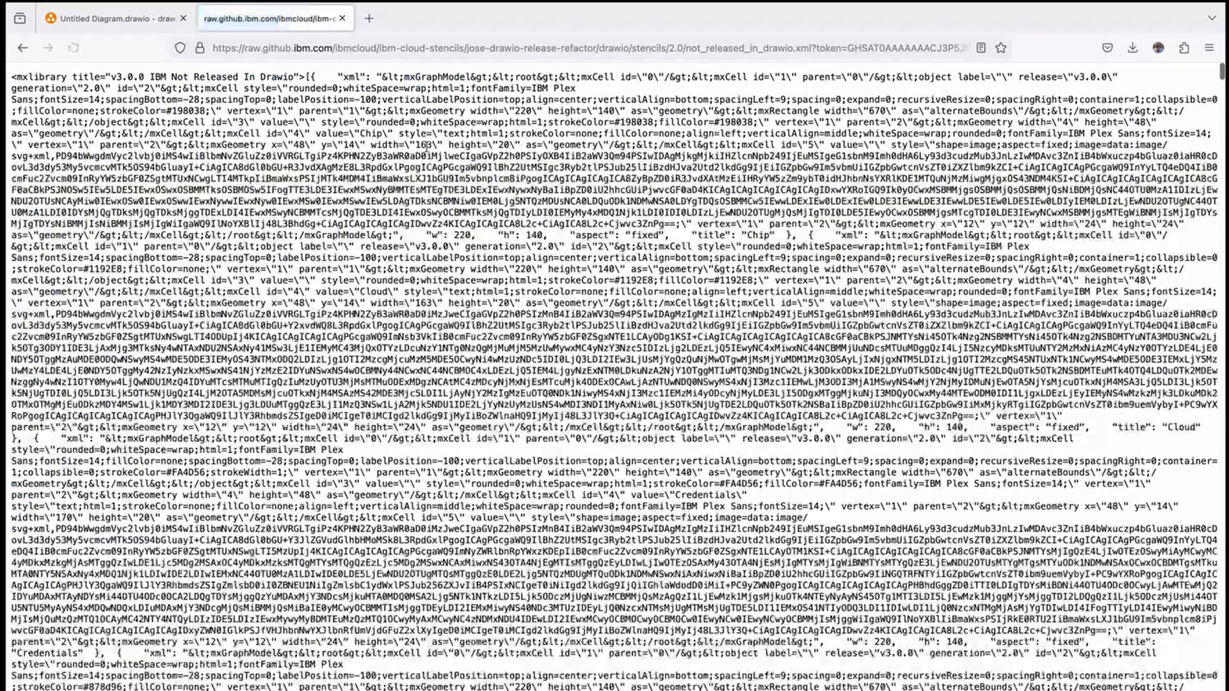
- Save the raw page to the Desktop as not_released_in_drawio in Text File format
mouse_move(58, 2)
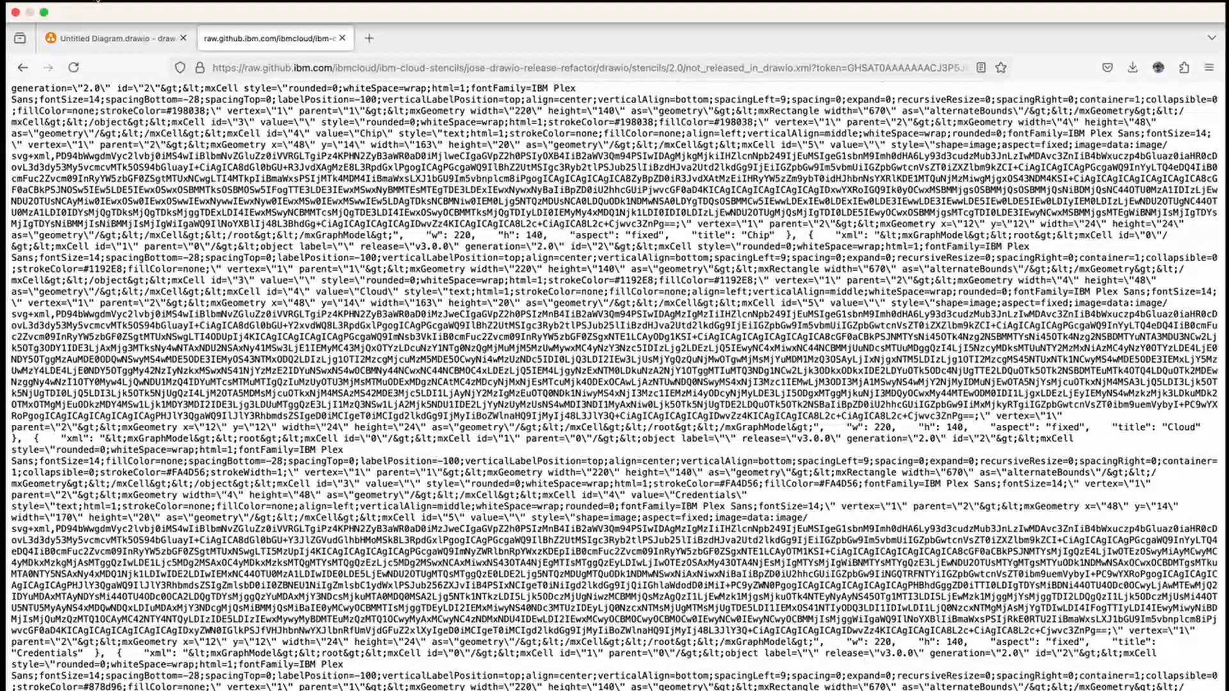
click(97, 1)
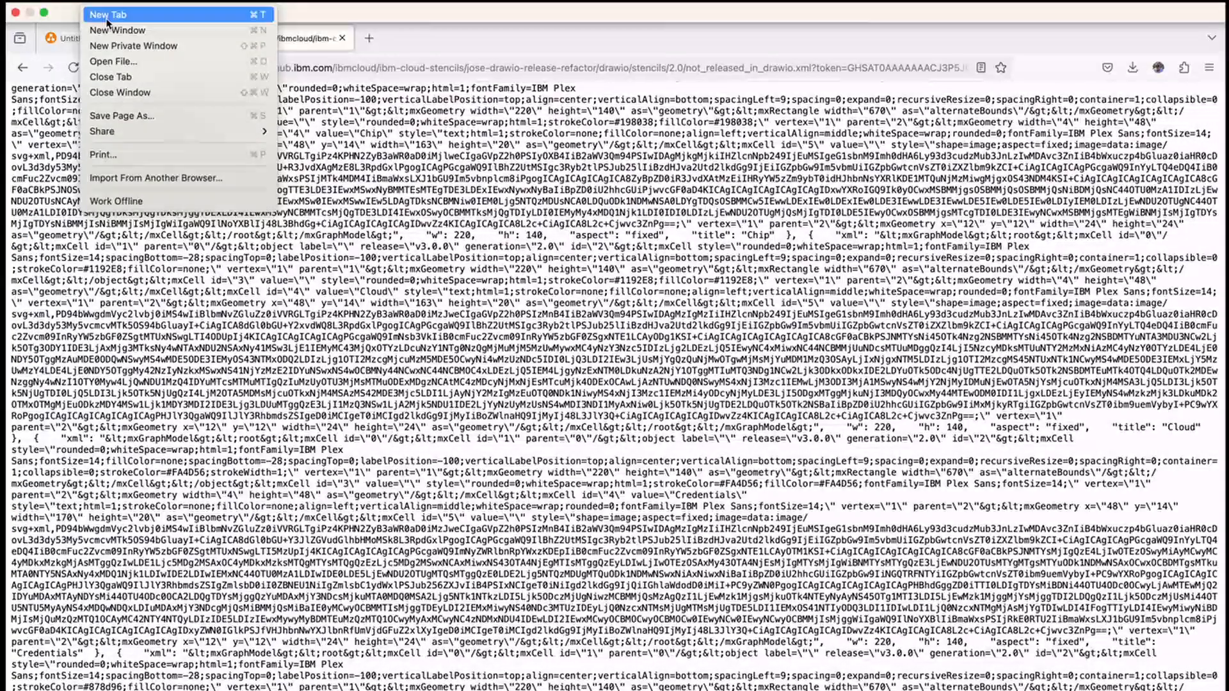
click(117, 116)
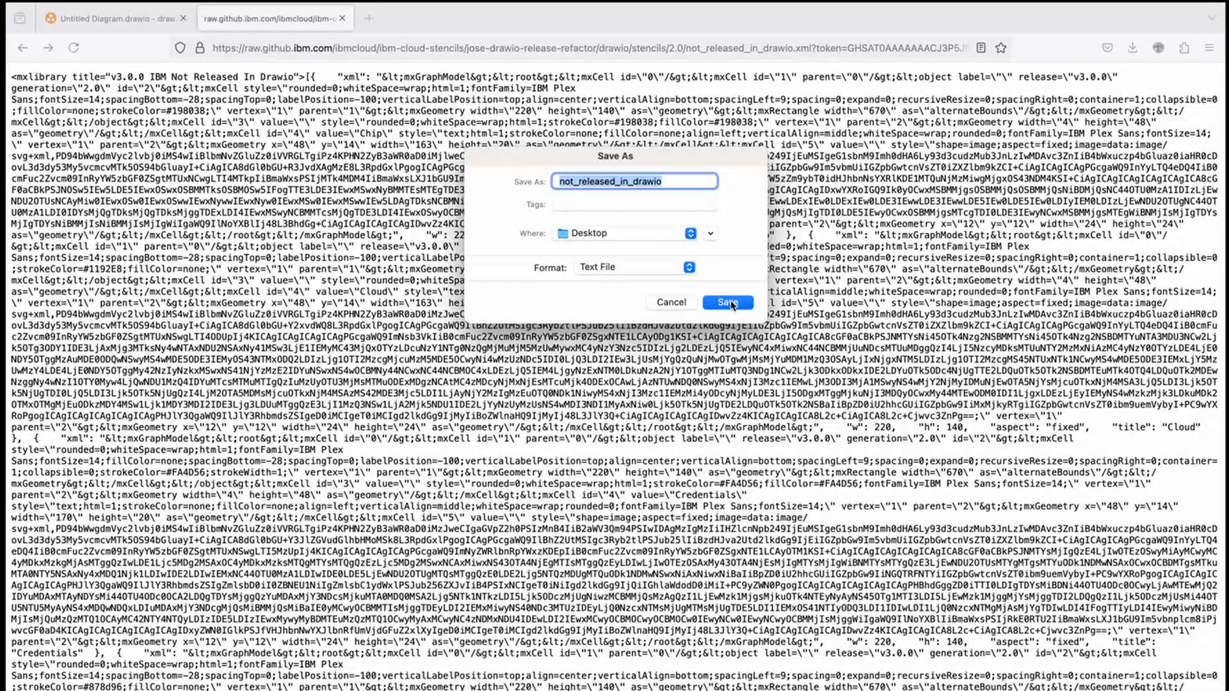
click(728, 302)
click(680, 331)
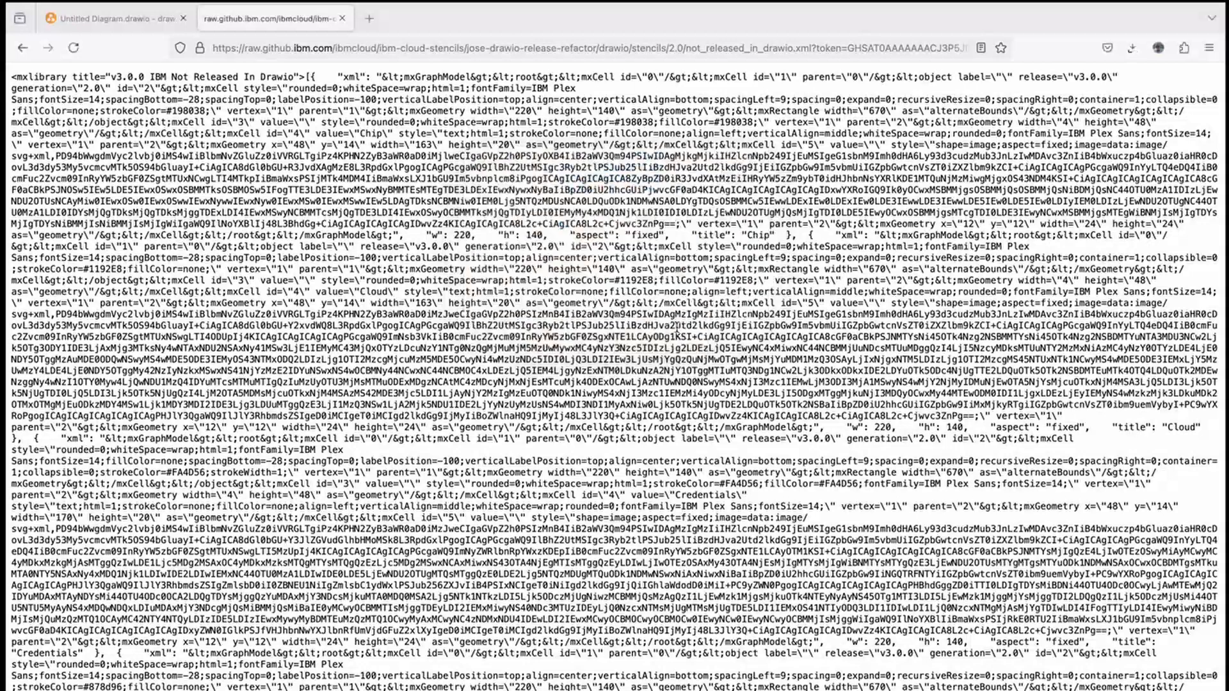
- Switch to the draw.io diagram and load not_released_in_drawio.xml from the device's Desktop as a shape library
click(119, 25)
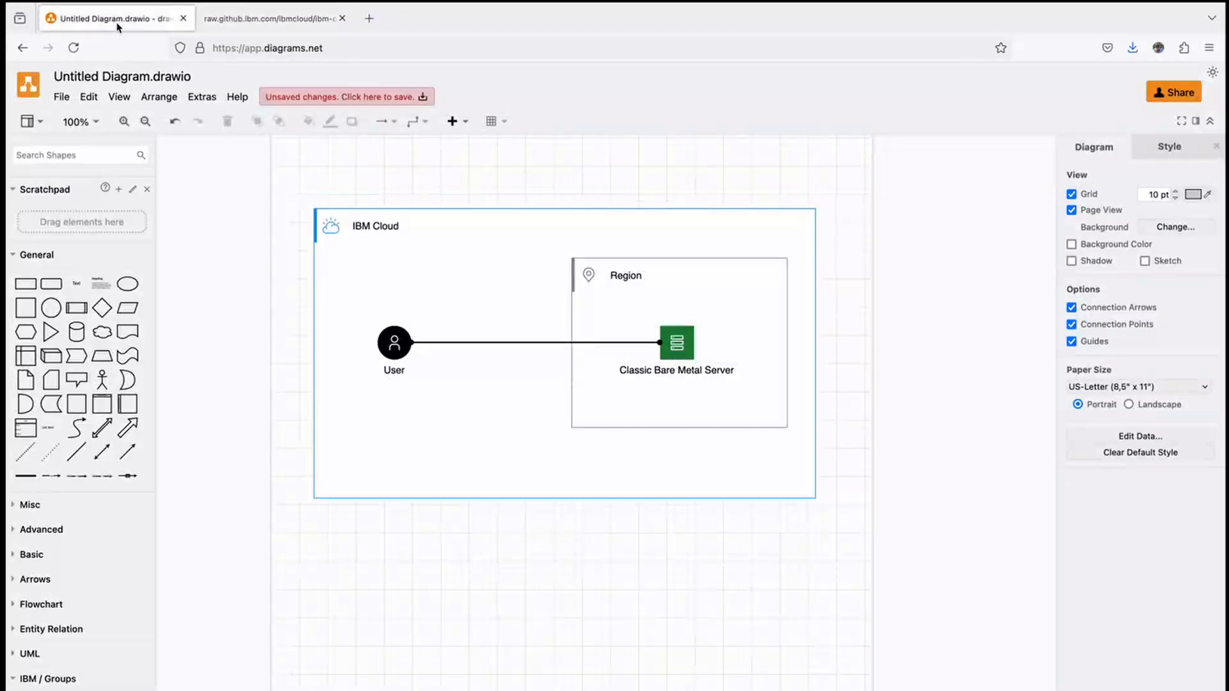
click(67, 101)
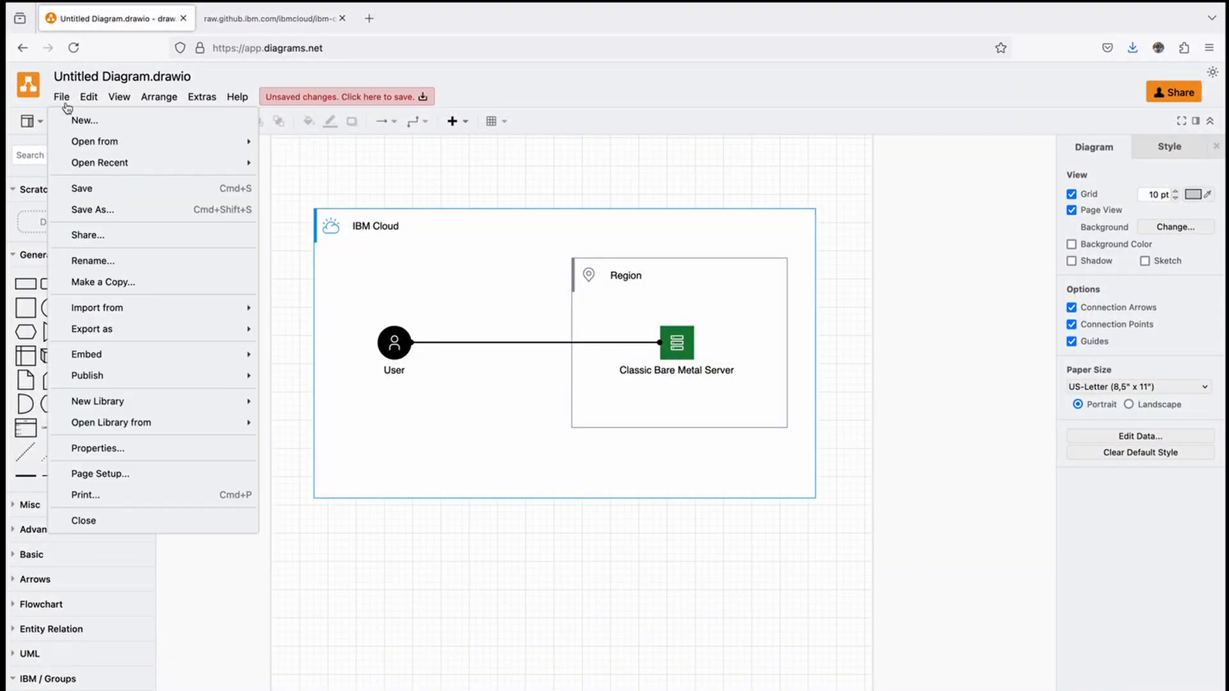
mouse_move(106, 311)
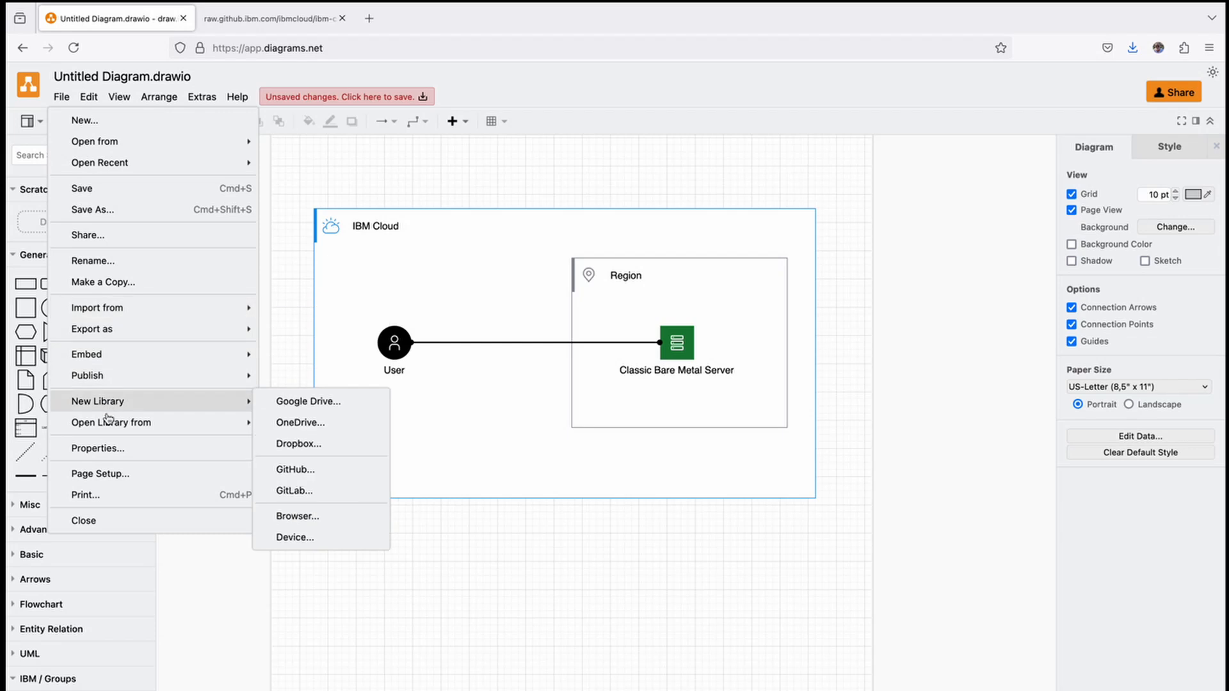
mouse_move(108, 425)
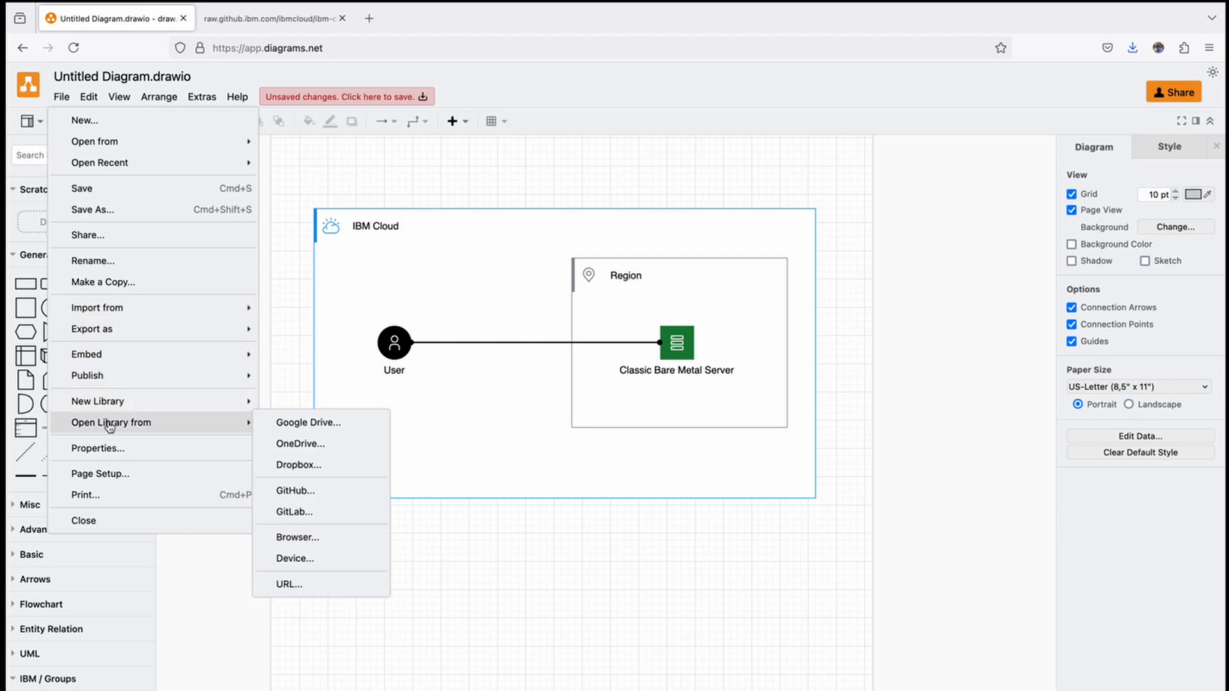
click(298, 559)
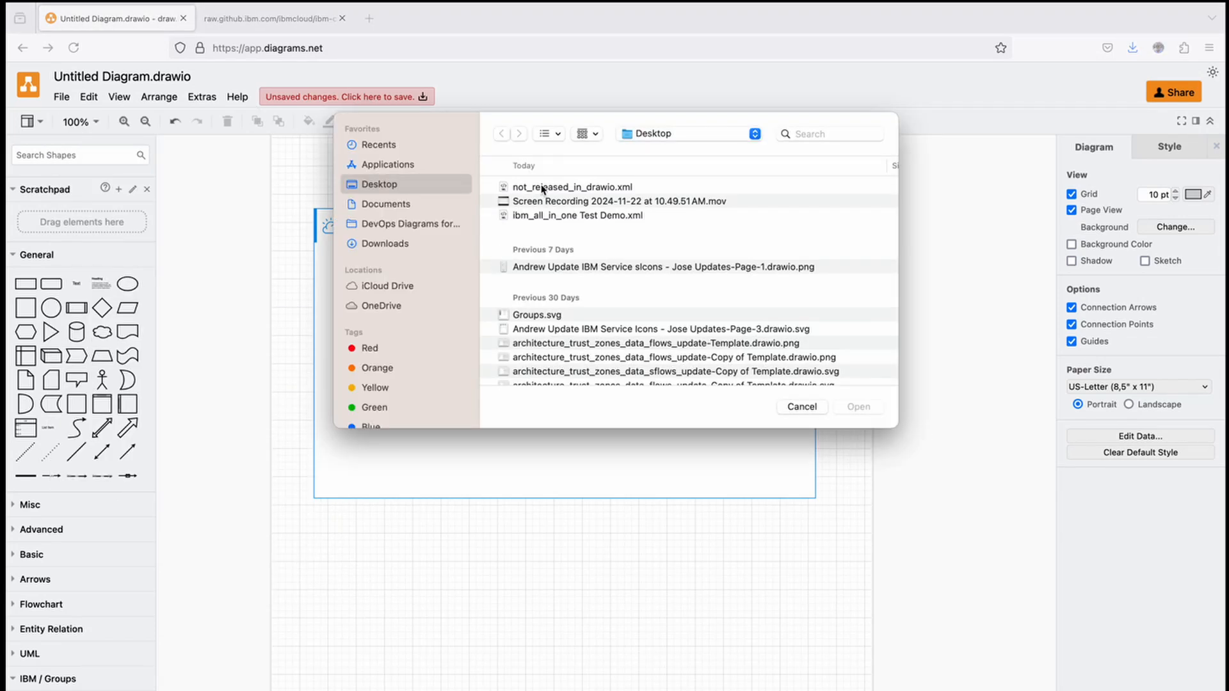
double_click(542, 188)
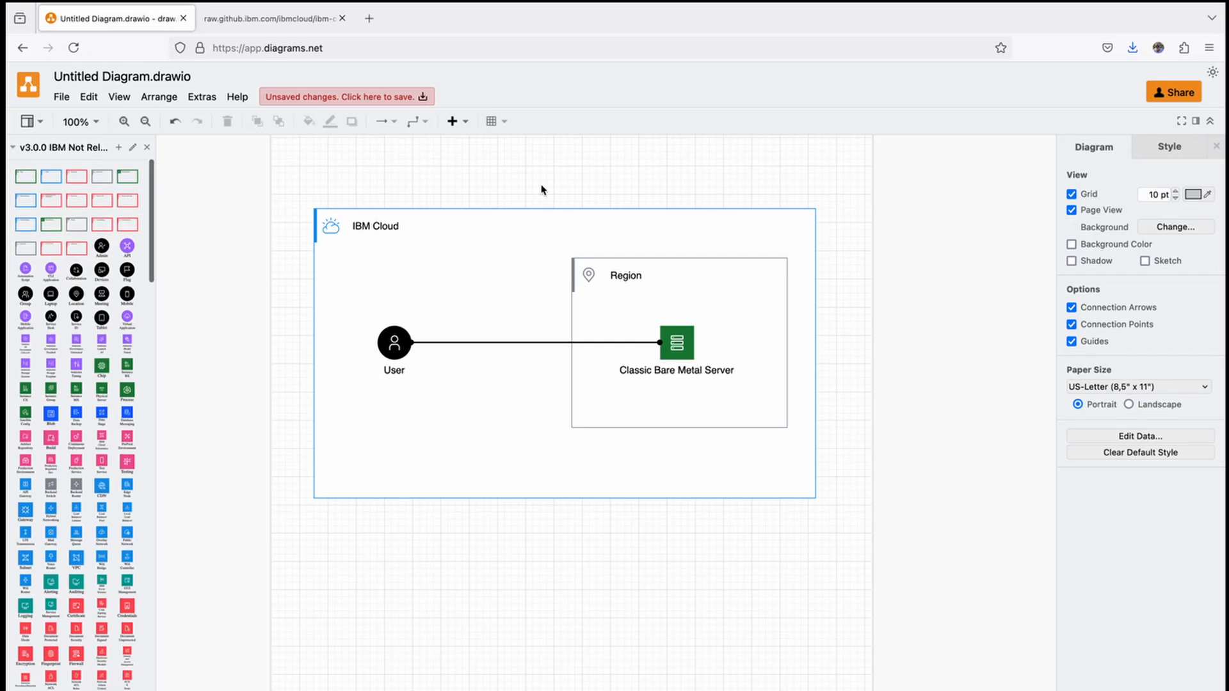
- Widen the shape sidebar and place a Testing stencil from the v3.0.0 IBM Not Released In Drawio library below the IBM Cloud group
drag(156, 265, 249, 264)
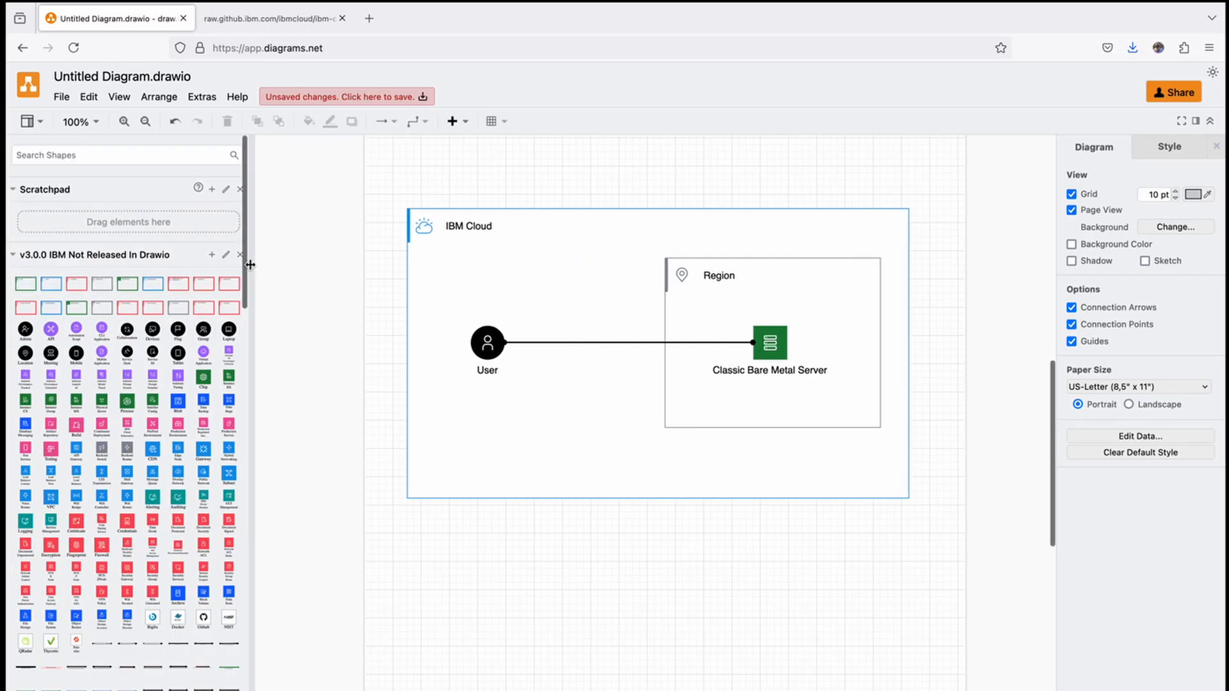
click(14, 255)
click(14, 255)
scroll(56, 339, down, 2)
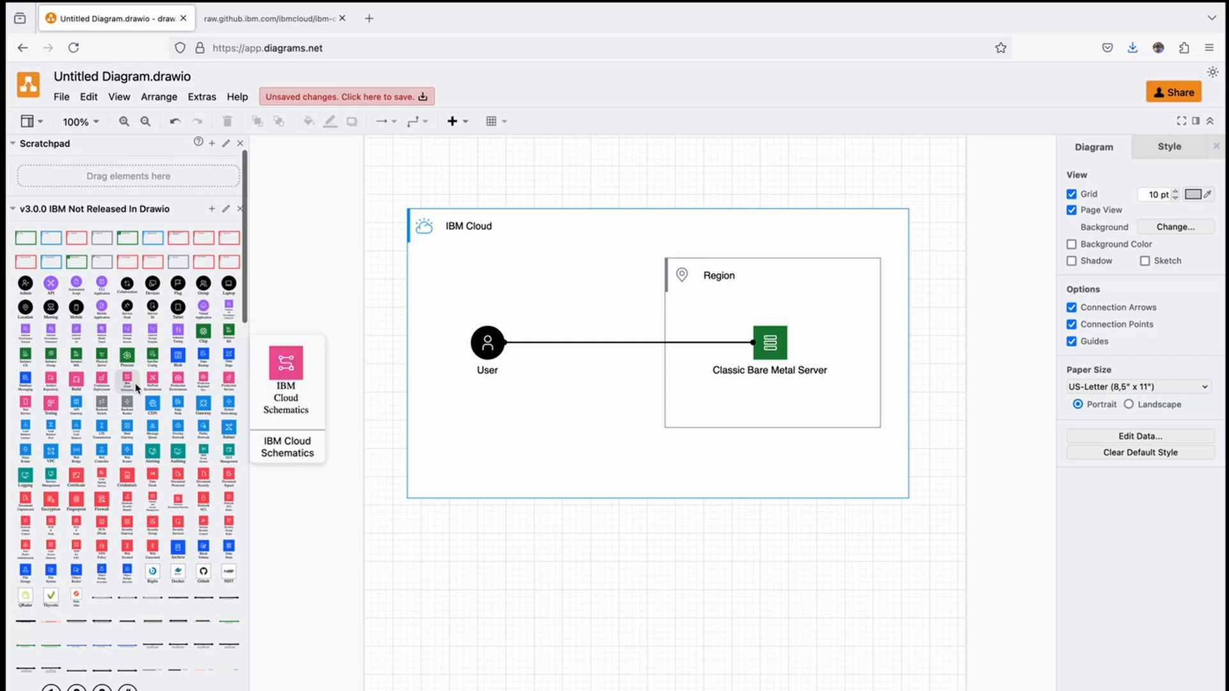
scroll(136, 387, down, 3)
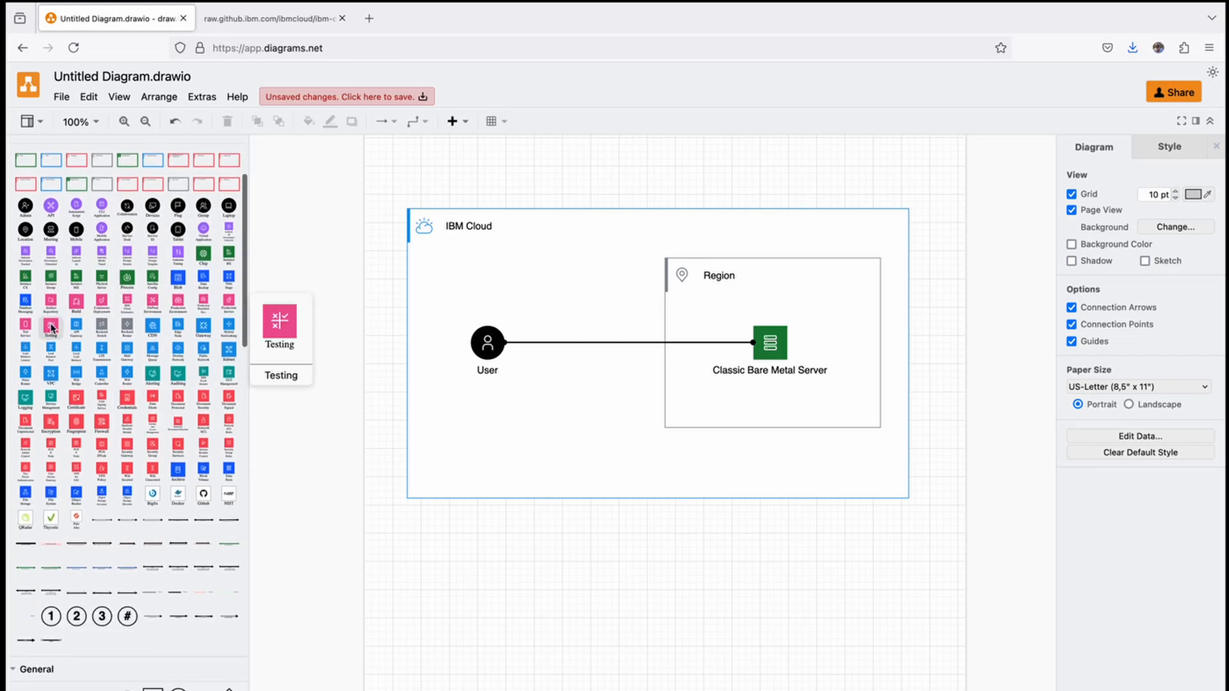
drag(51, 328, 396, 549)
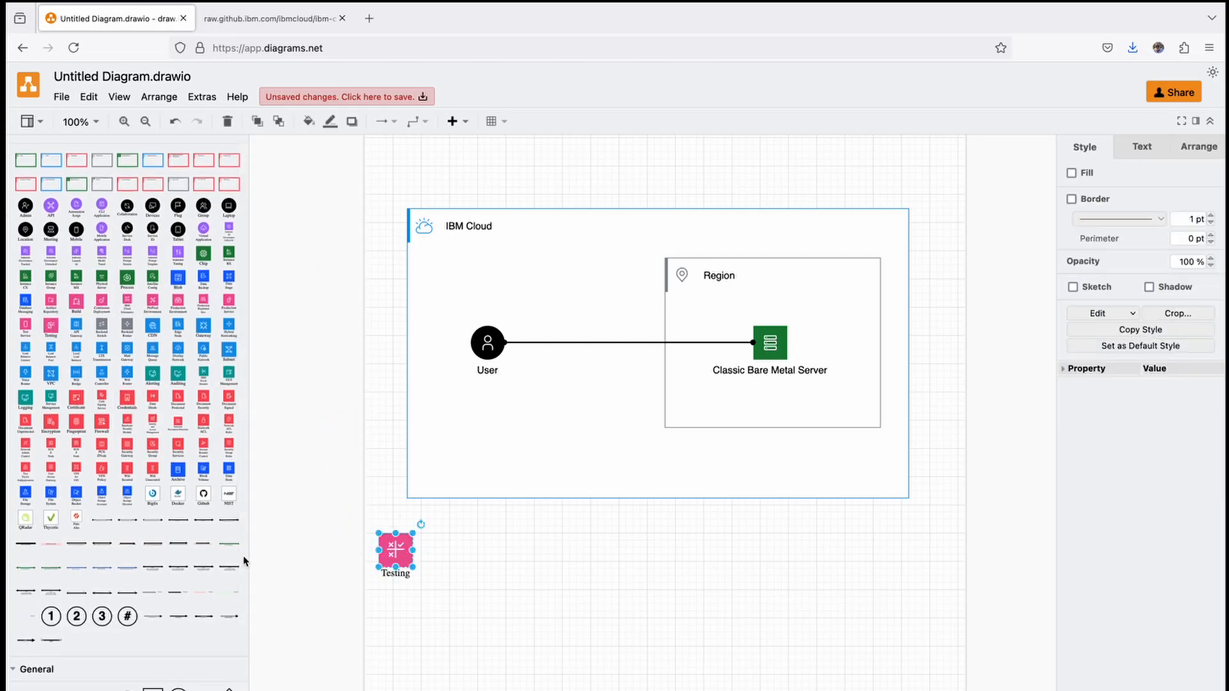
- Examine the built-in IBM shape categories alongside the imported v3.0.0 IBM Not Released In Drawio library and preview its Wifi Router stencil
scroll(173, 584, down, 15)
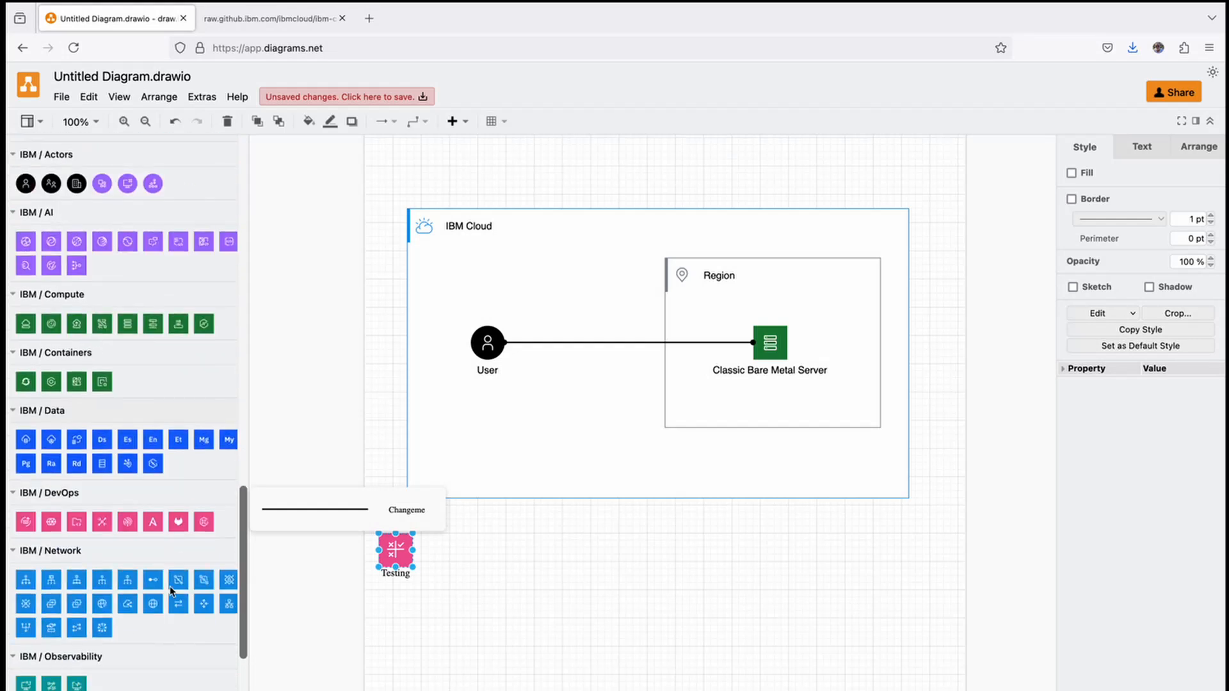
scroll(171, 590, down, 3)
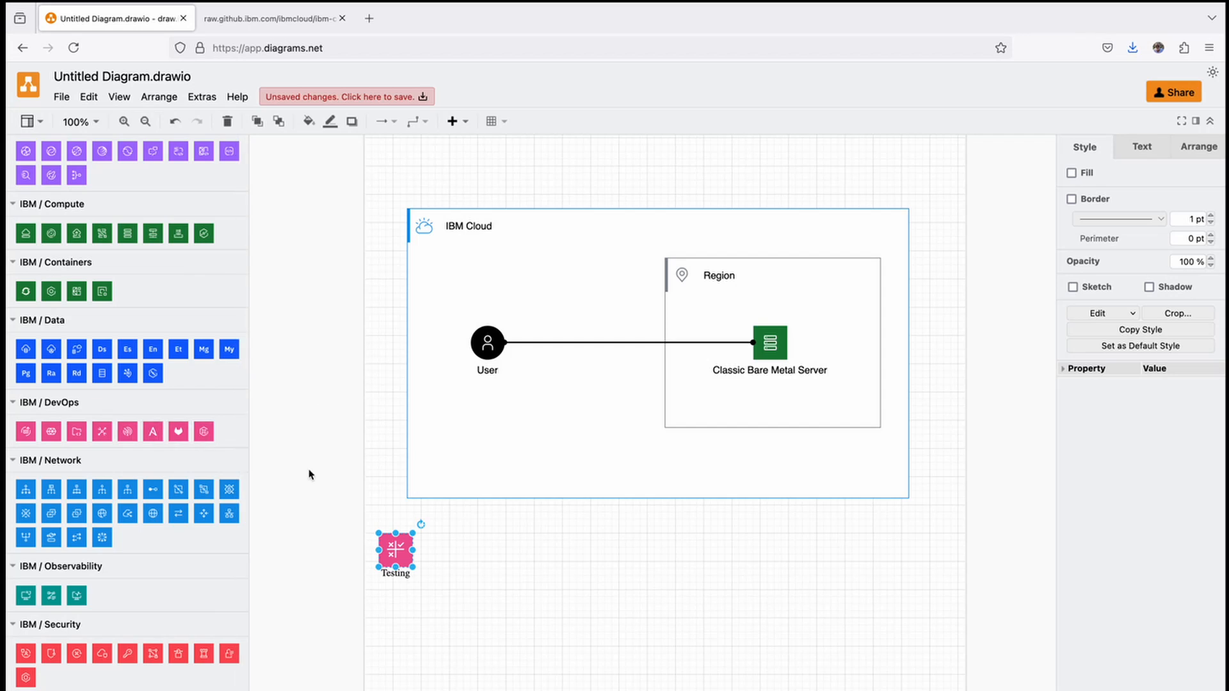
click(327, 483)
scroll(321, 486, up, 1)
scroll(118, 447, up, 10)
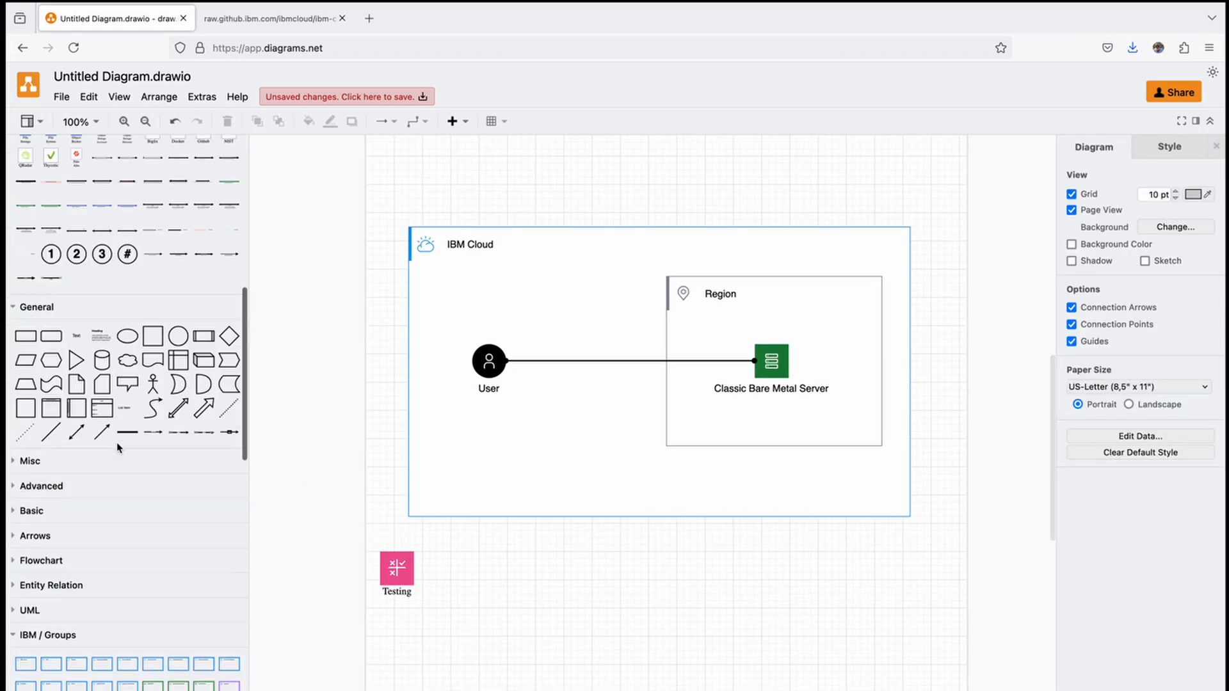
scroll(118, 446, up, 3)
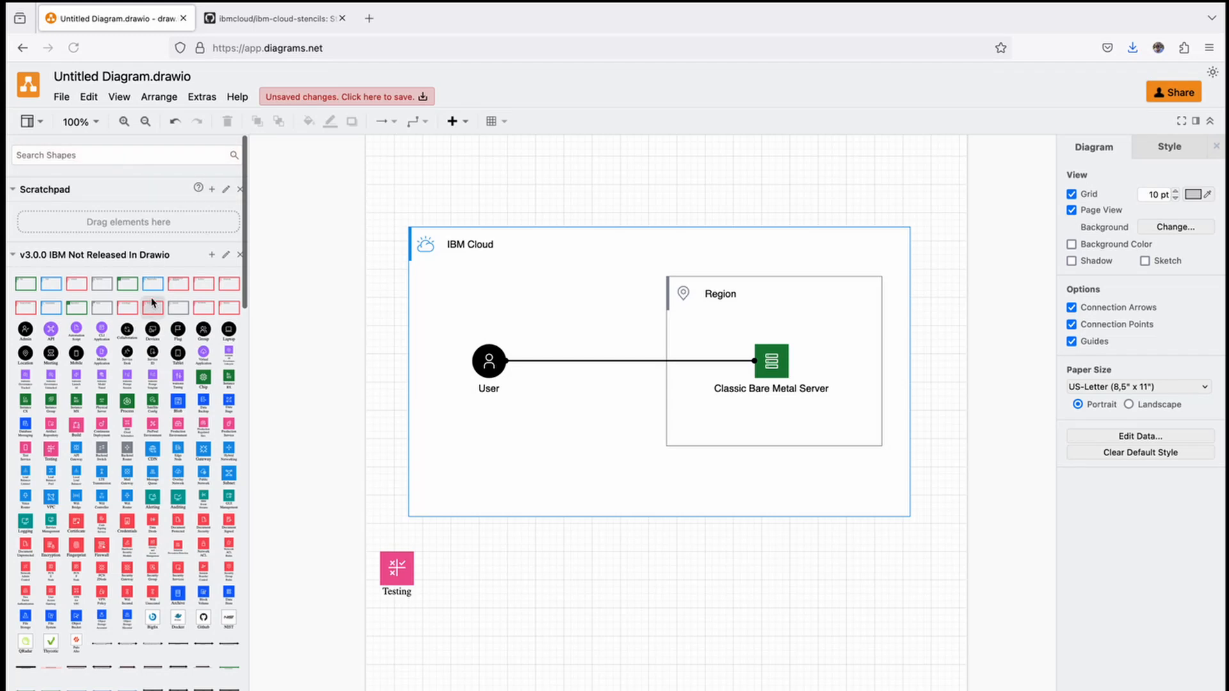
click(13, 256)
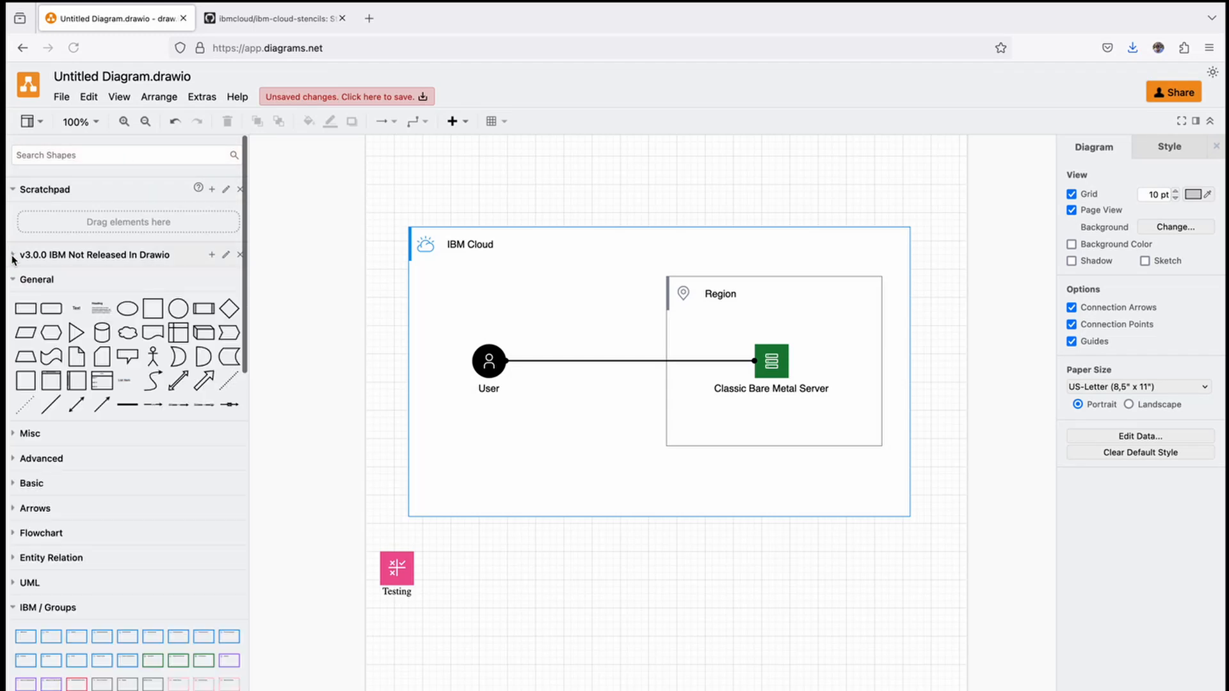
click(13, 256)
scroll(66, 448, down, 8)
scroll(66, 465, down, 8)
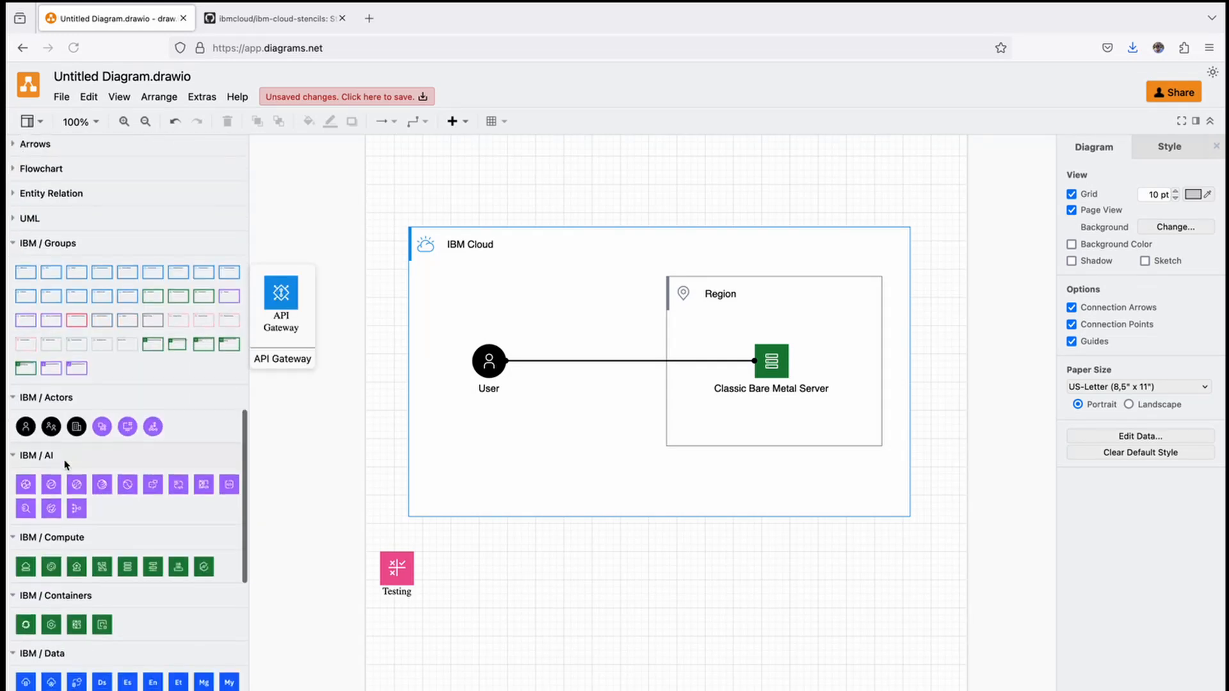
scroll(87, 340, up, 20)
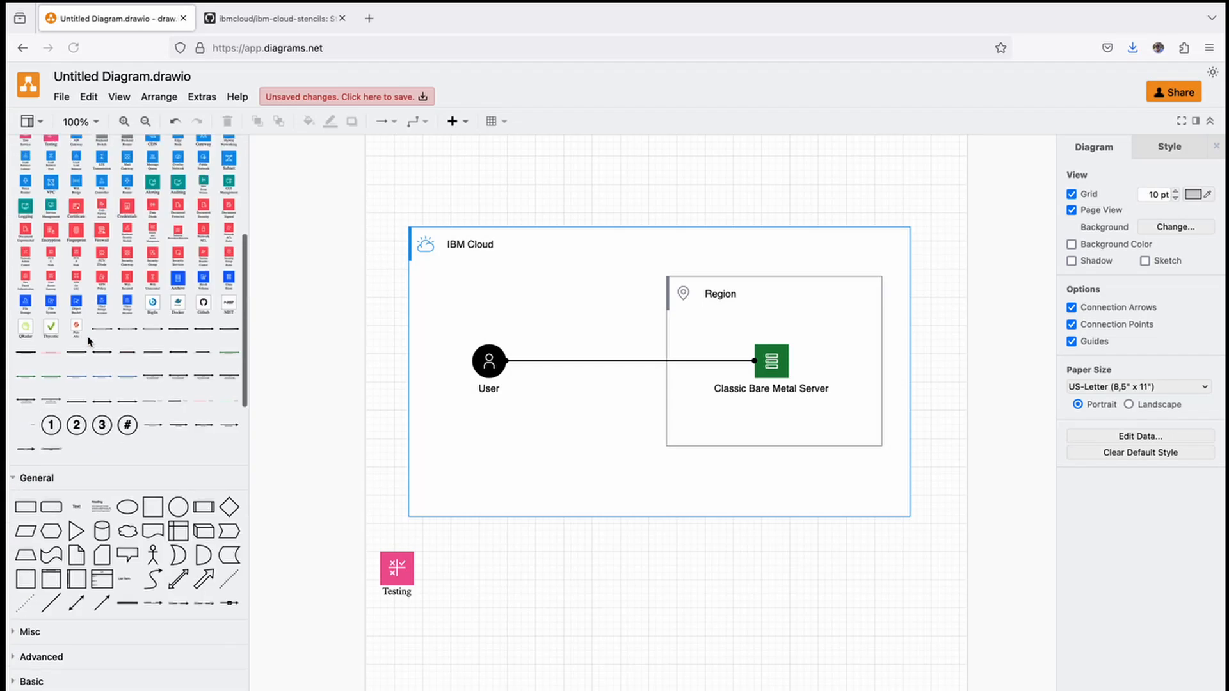
scroll(87, 339, up, 2)
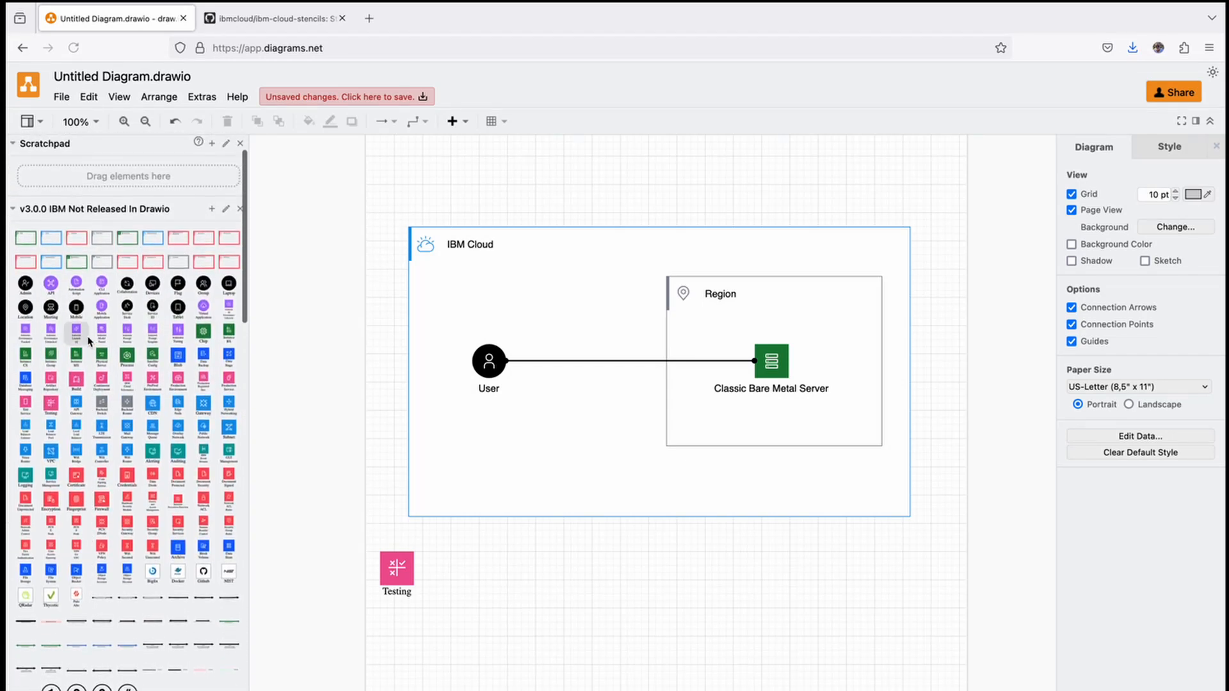
mouse_move(125, 456)
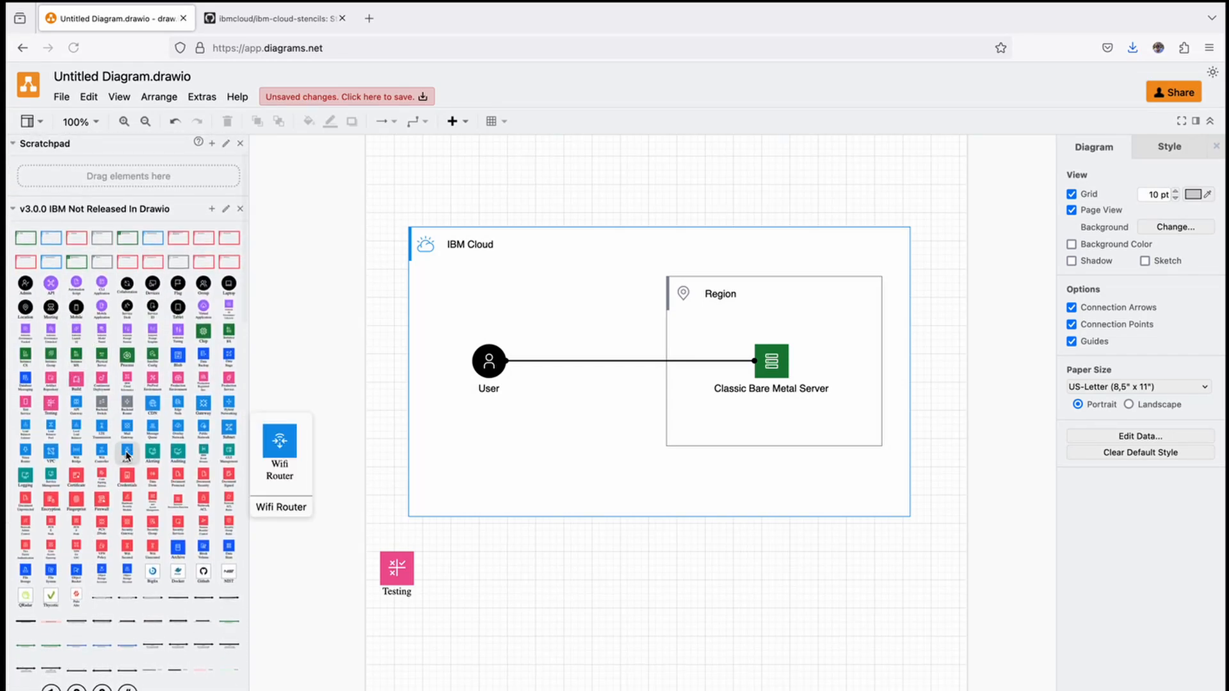
- Search the shapes for "wifi router" and preview the IBM Wifi Router stencil
scroll(124, 452, up, 1)
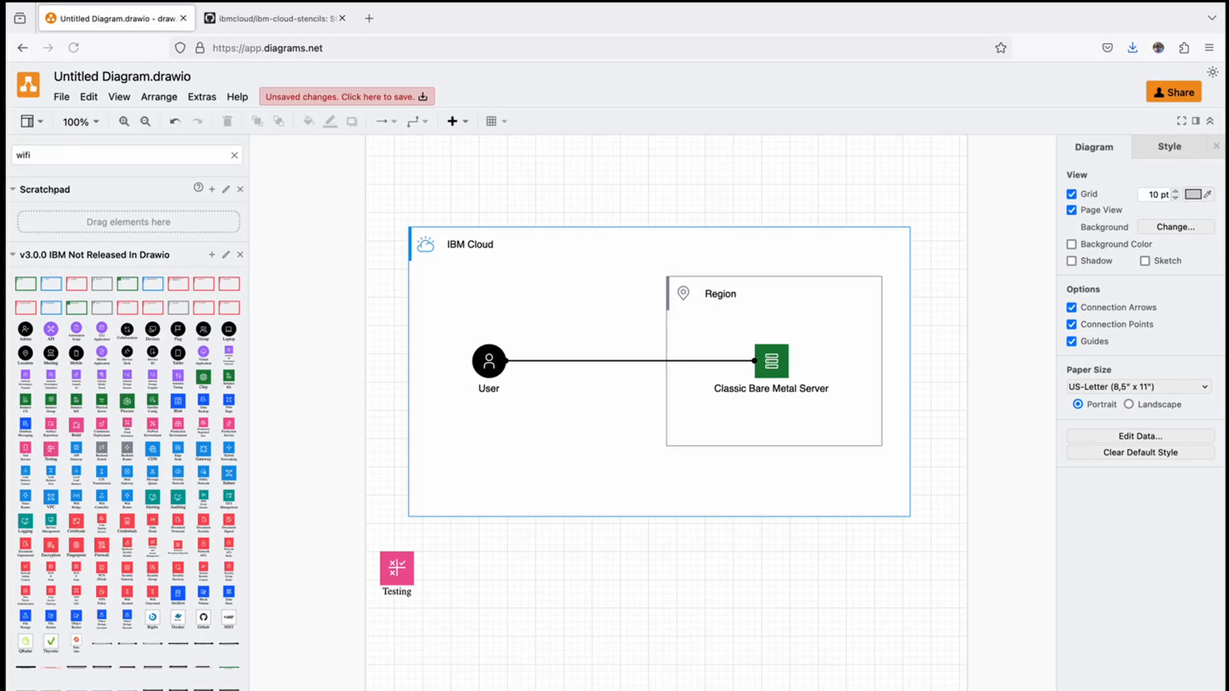
key(Return)
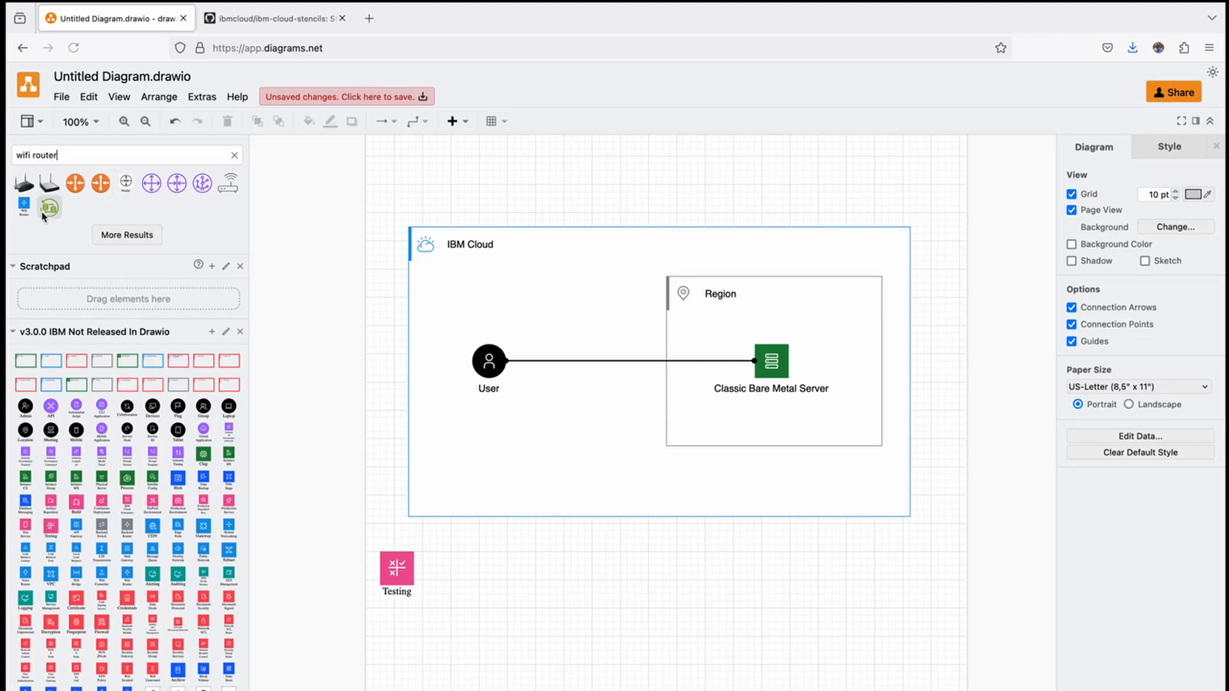
mouse_move(27, 213)
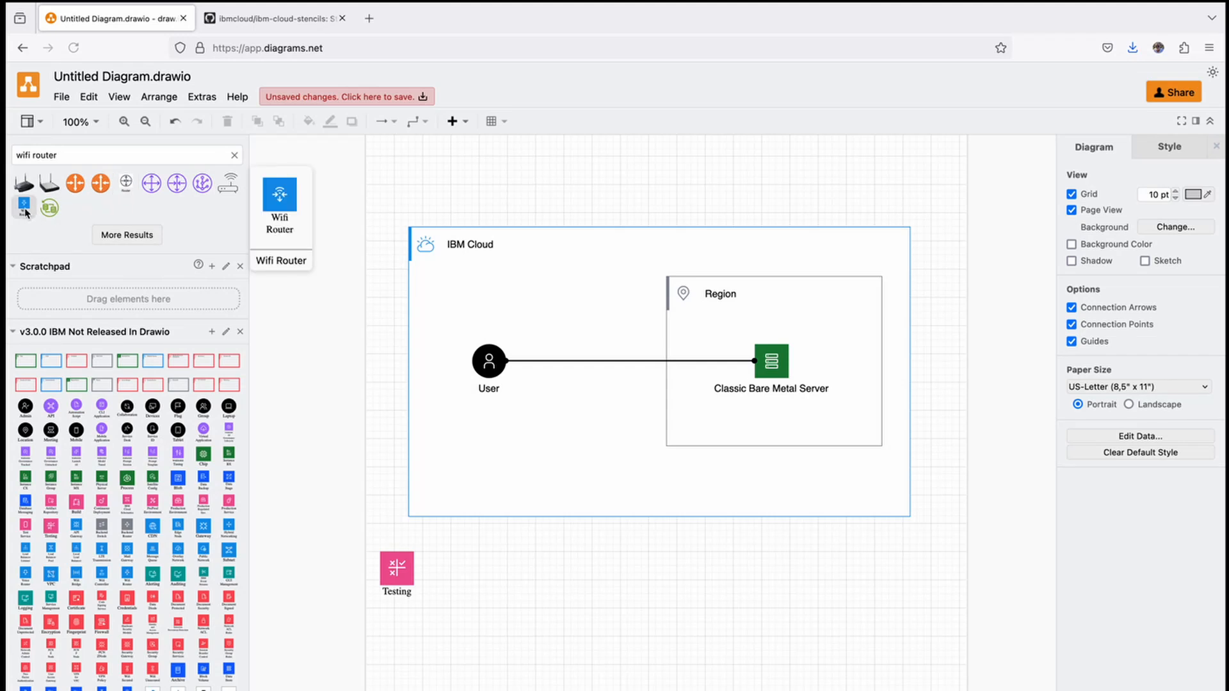
- Search the shapes for "container registry" and place the IBM Container Registry stencil inside the IBM Cloud group, above the User connector
scroll(102, 562, down, 10)
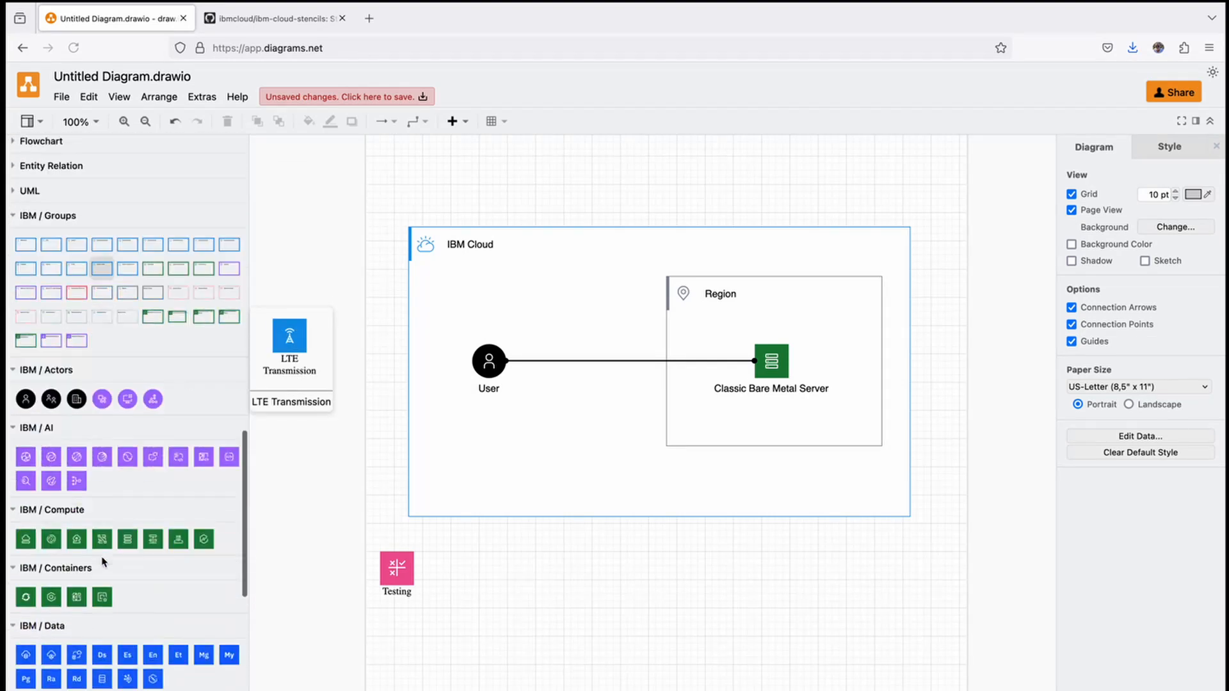
scroll(103, 562, down, 5)
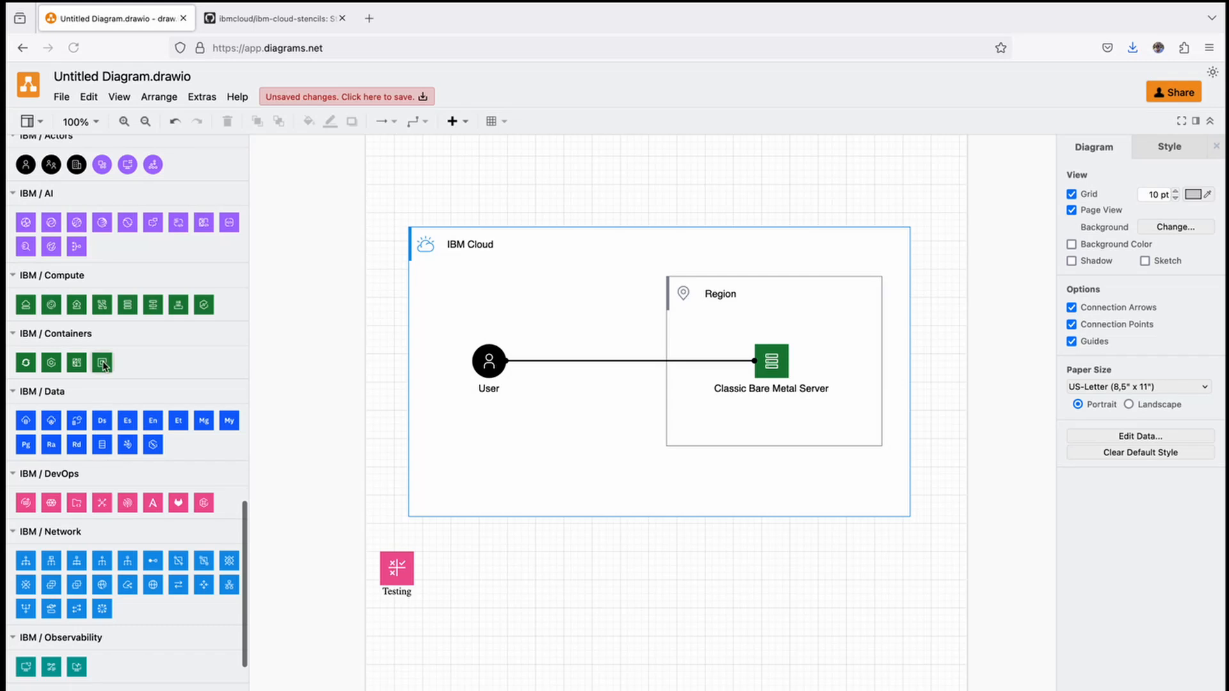
mouse_move(103, 361)
scroll(102, 361, up, 15)
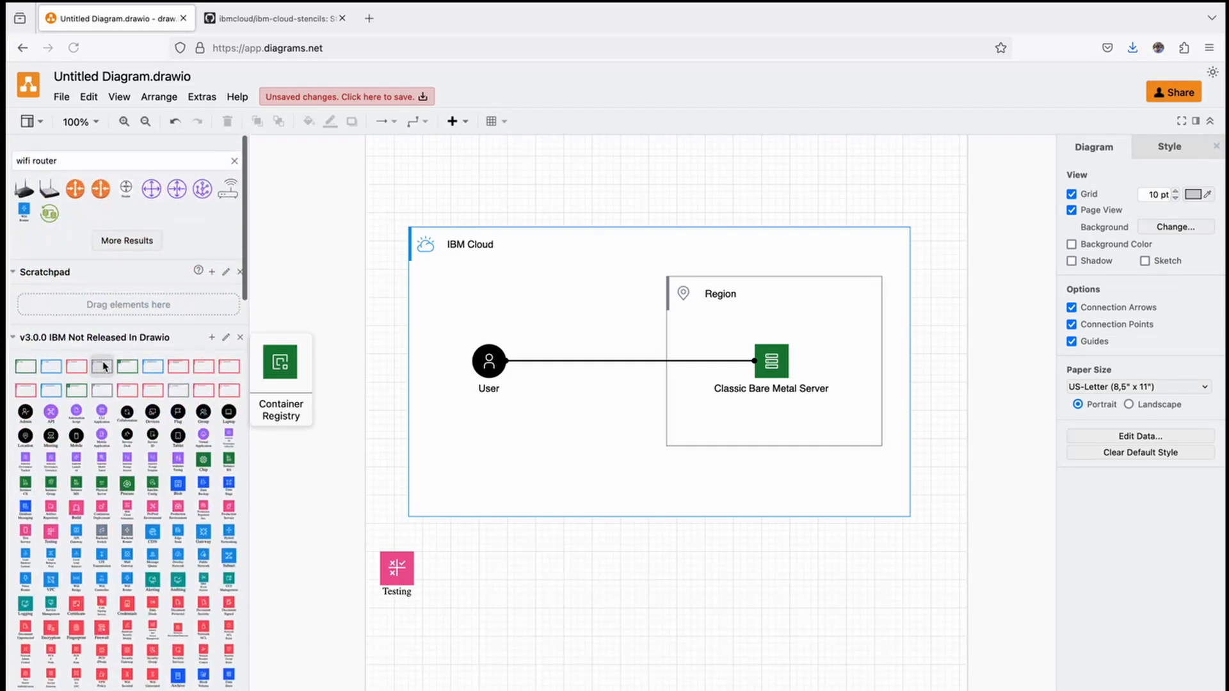
drag(70, 155, 19, 157)
text(container re)
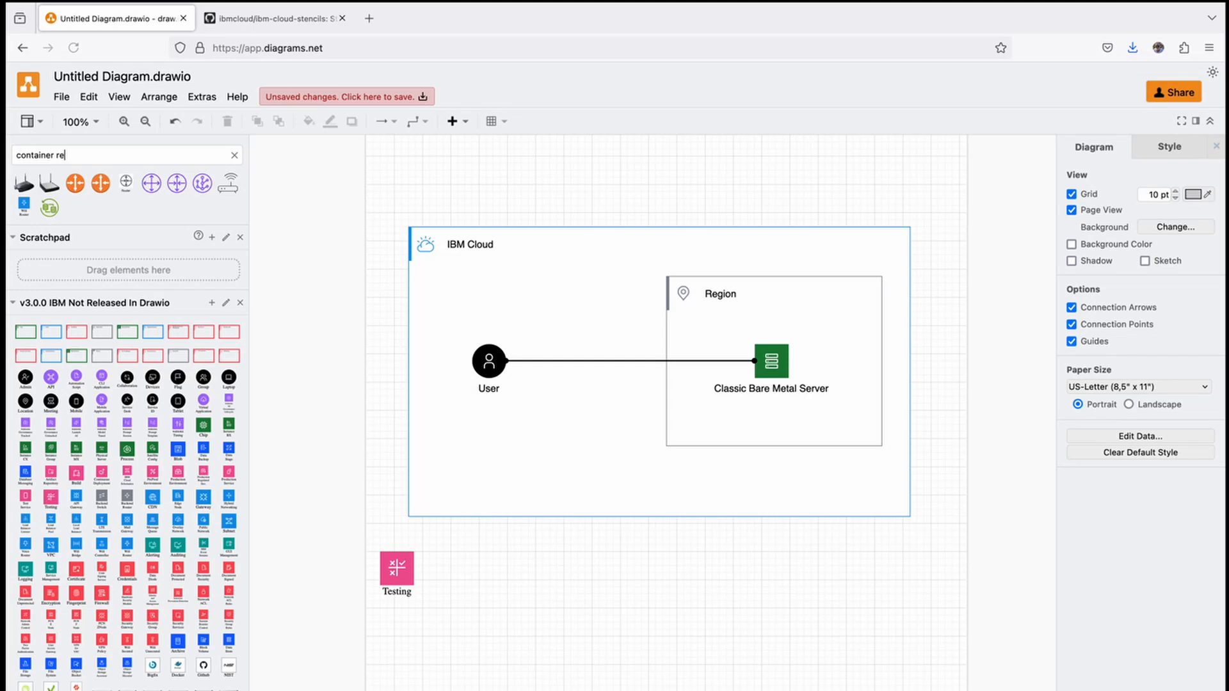
text(gistry)
drag(100, 183, 543, 281)
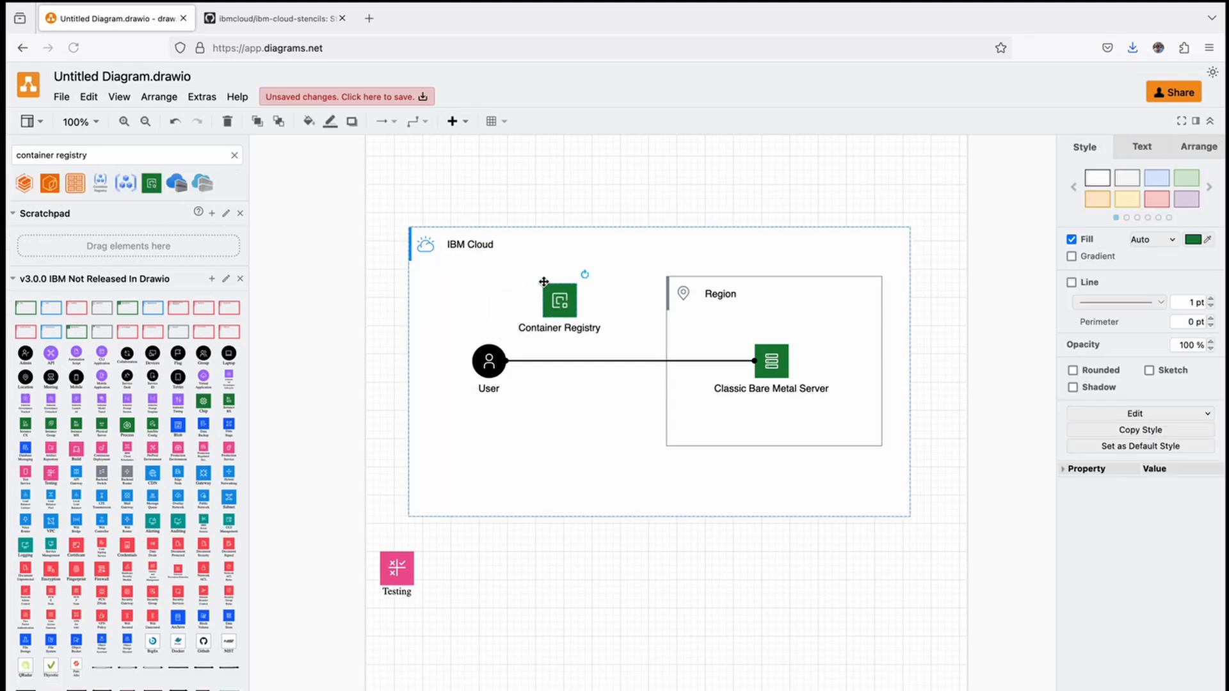
click(584, 605)
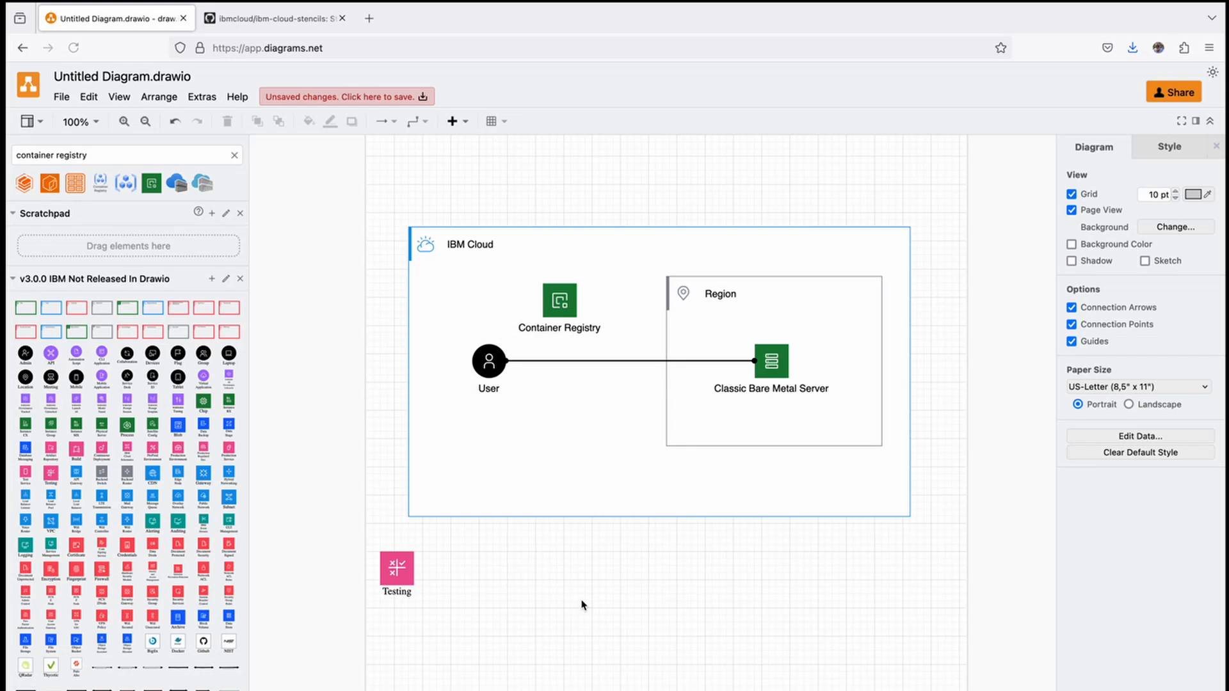